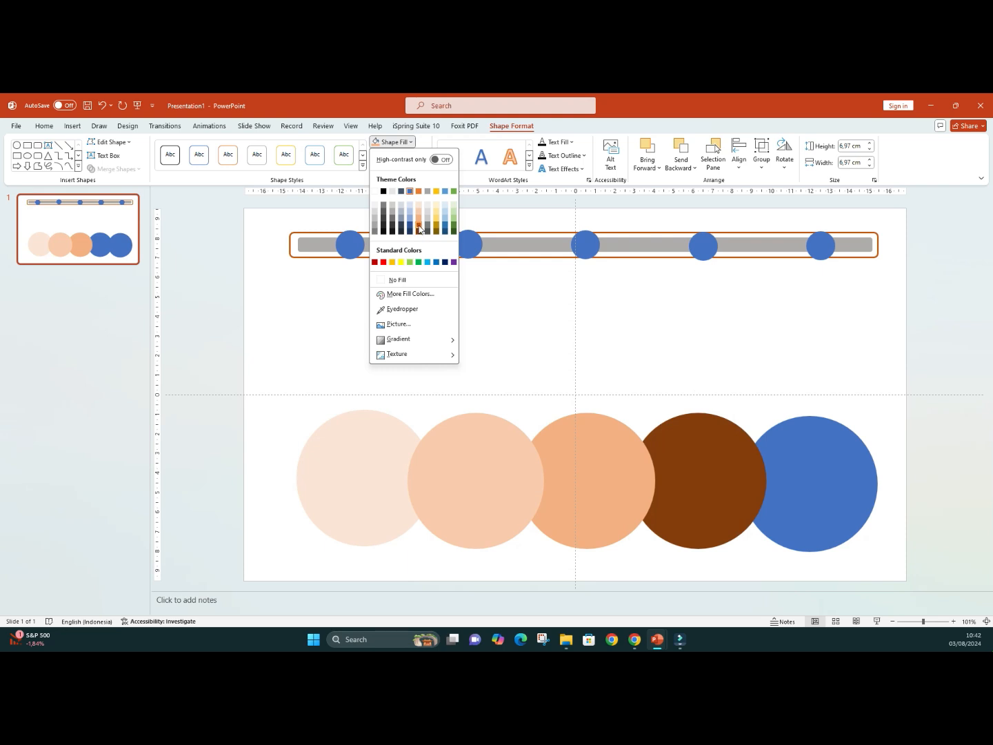
Step: Fill the fourth large circle with the dark orange theme shade and the fifth with the darkest brown-orange shade
left_click(419, 230)
left_click(818, 458)
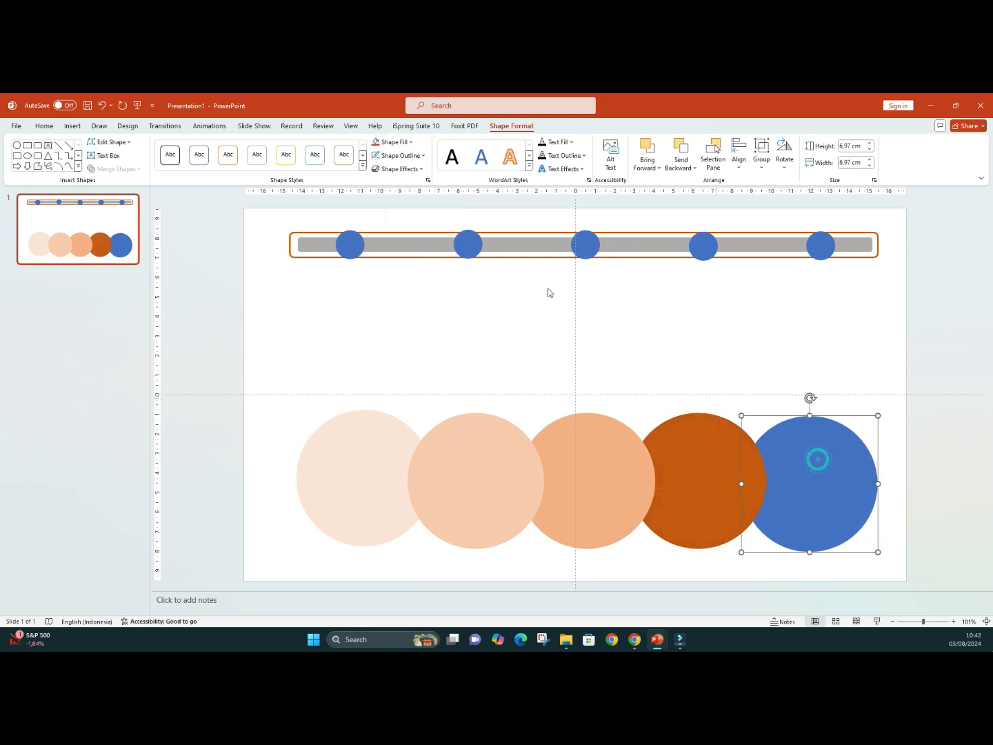
left_click(409, 142)
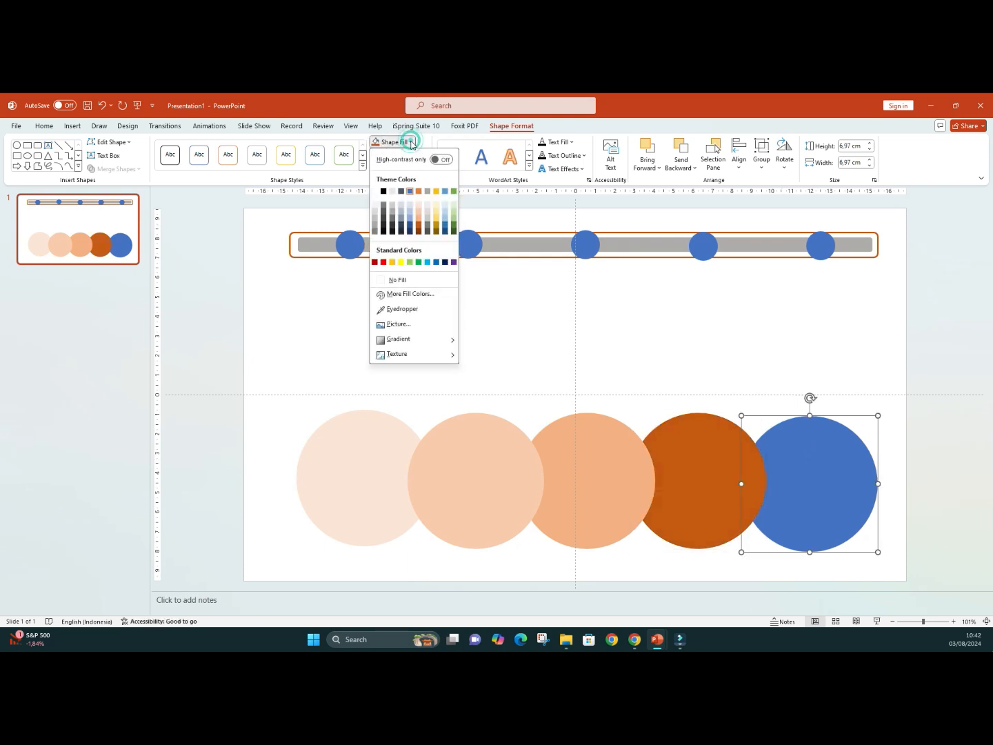
left_click(419, 231)
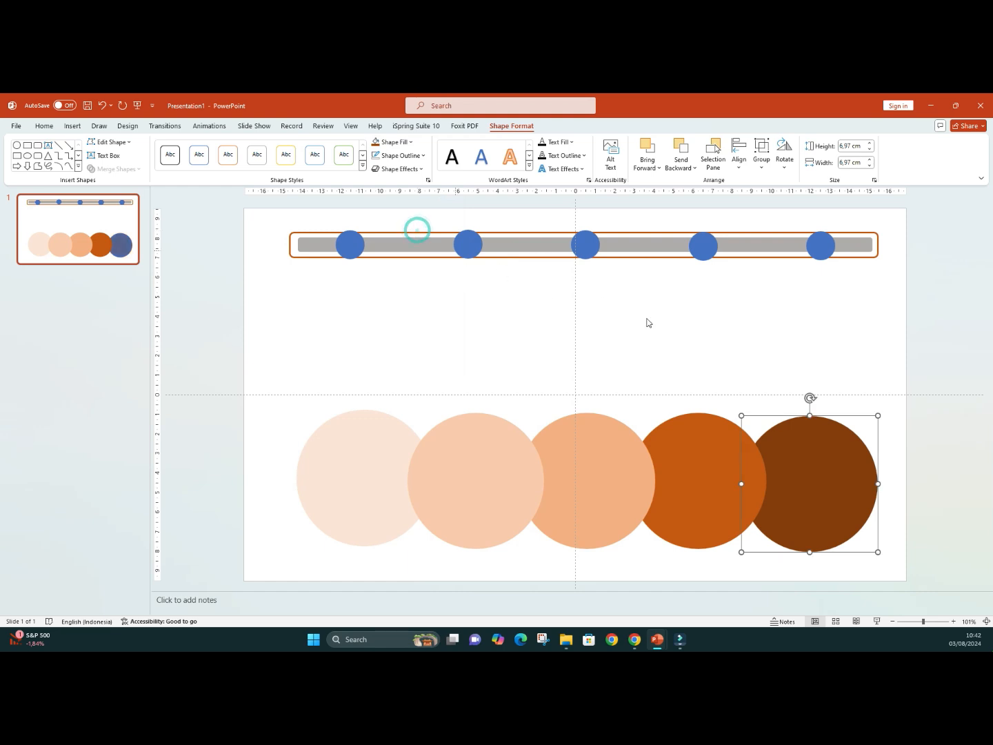
left_click(723, 338)
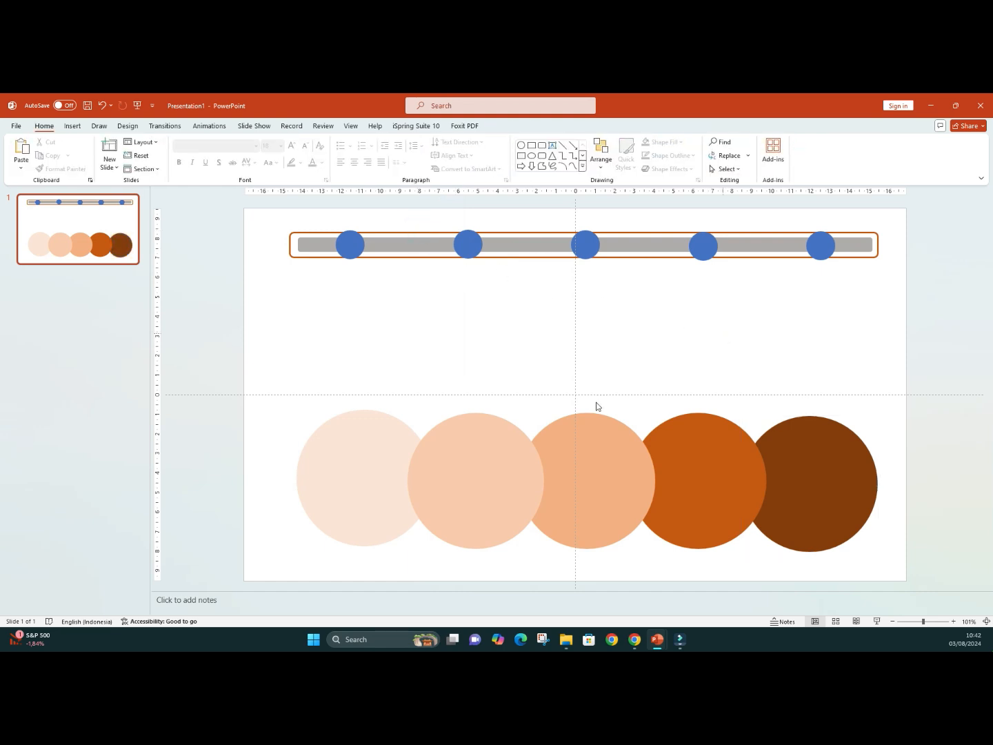
Step: Bring the first, palest large circle to the front so it overlaps the second one
left_click(358, 467)
right_click(358, 467)
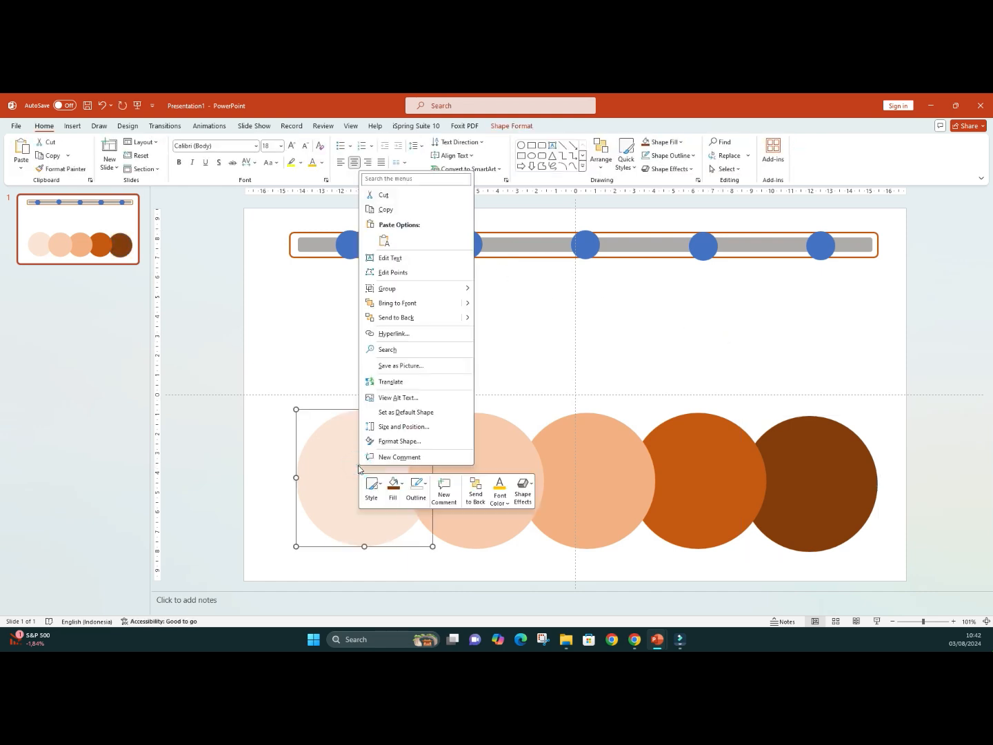
left_click(428, 305)
left_click(552, 335)
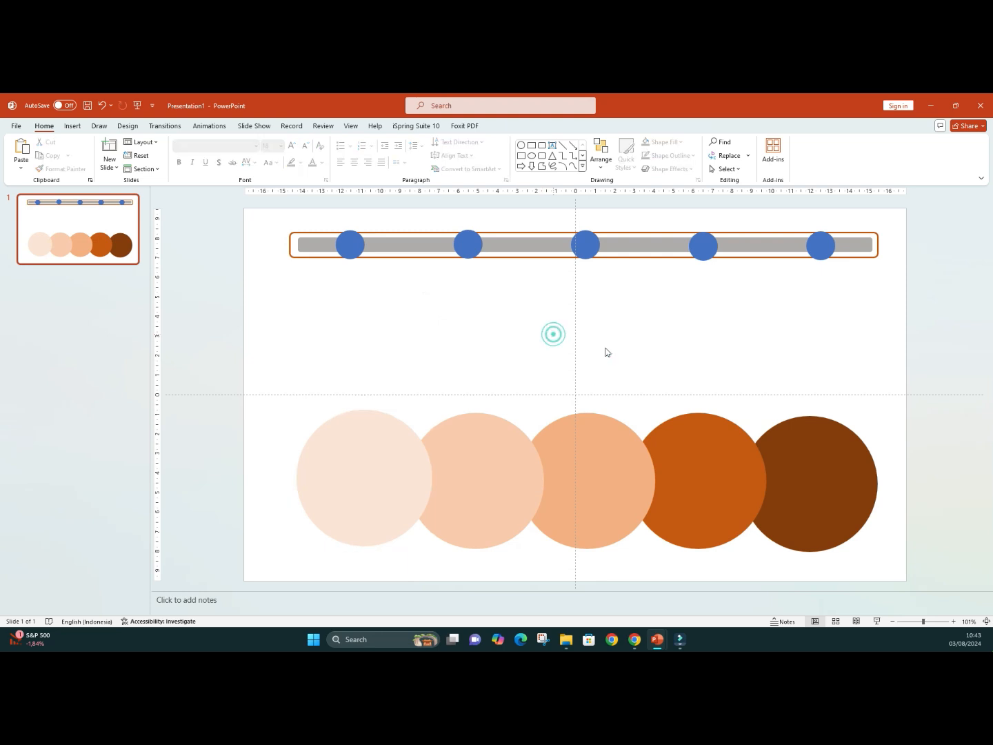
Step: Fill the first three small circles on the grey bar with progressively deeper light orange theme tints, matching the large circles below
left_click(349, 248)
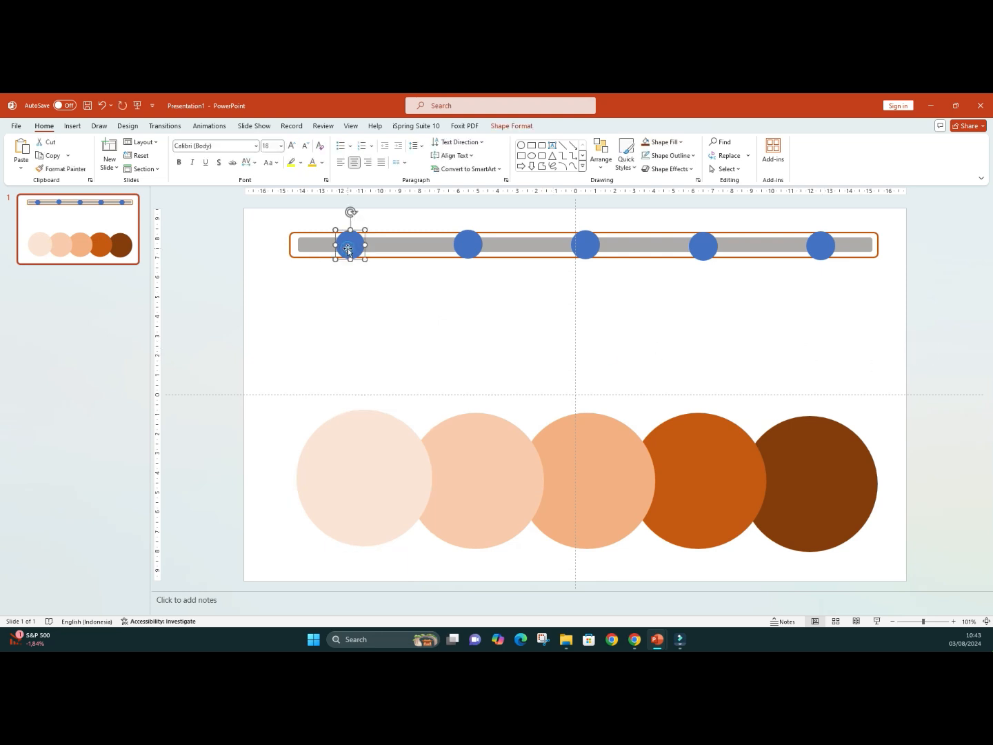
left_click(503, 127)
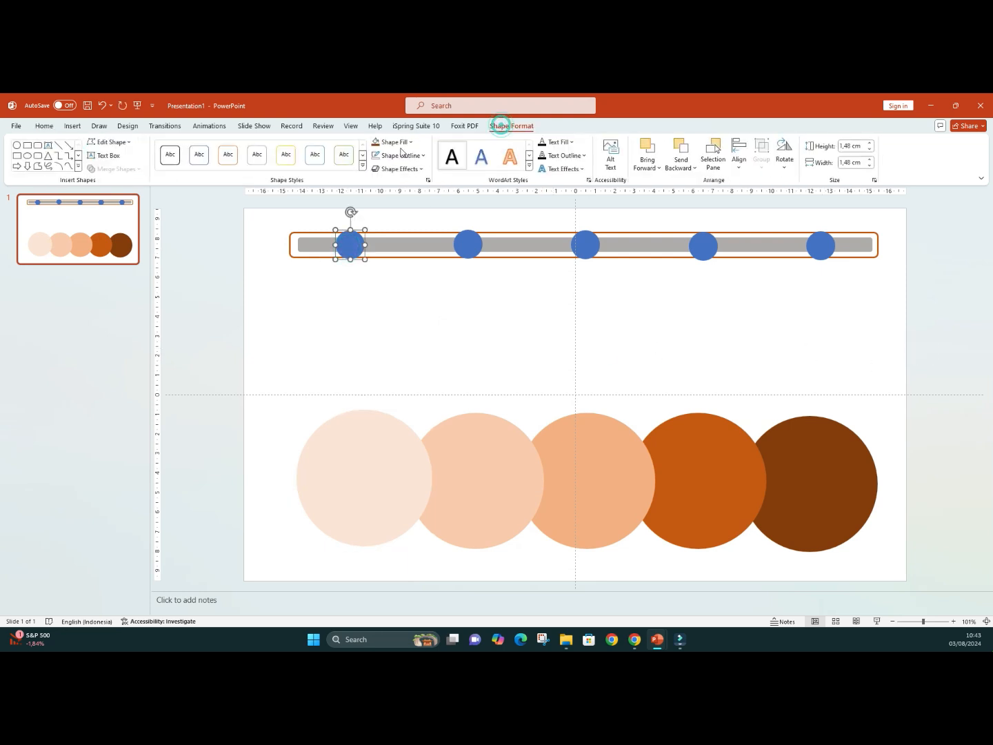
left_click(401, 142)
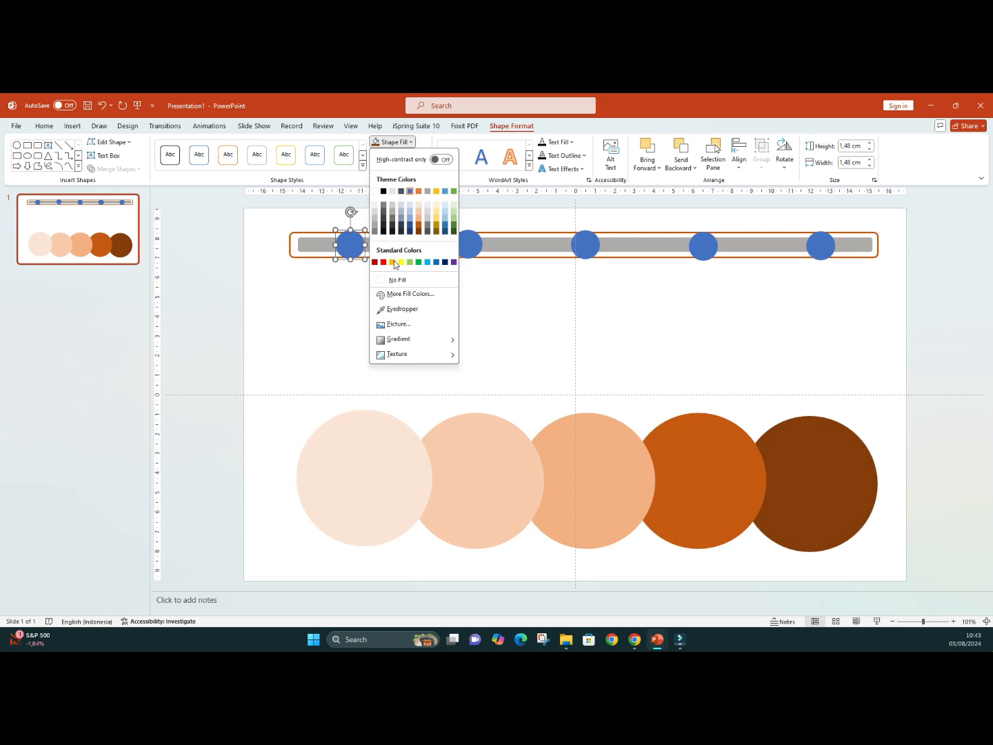
left_click(418, 201)
left_click(469, 246)
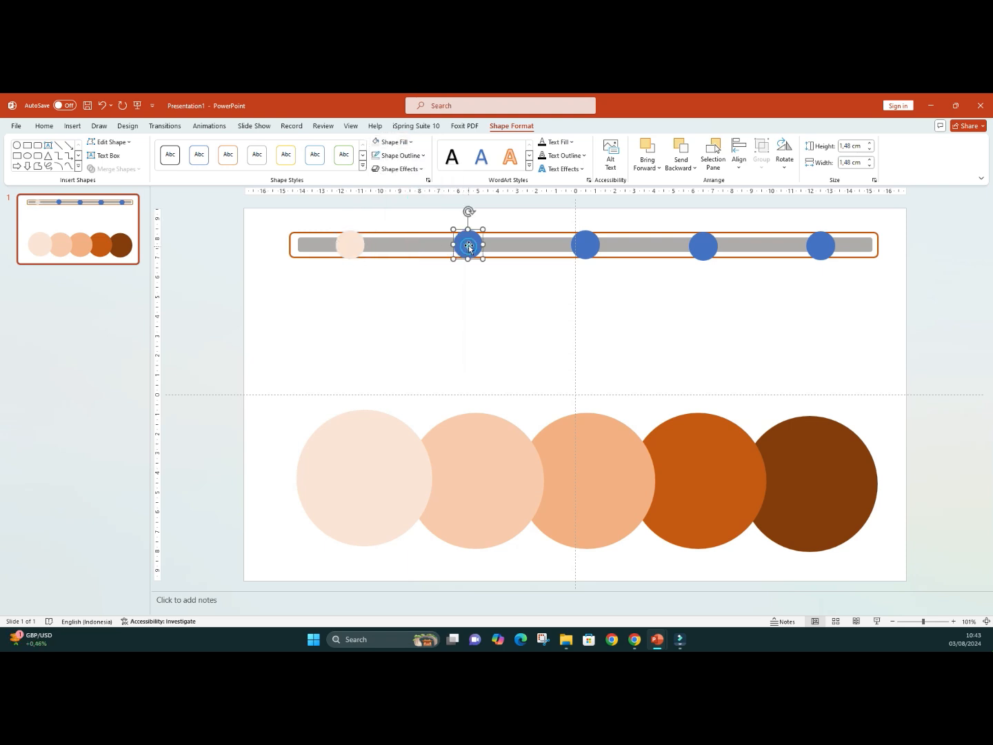
left_click(400, 142)
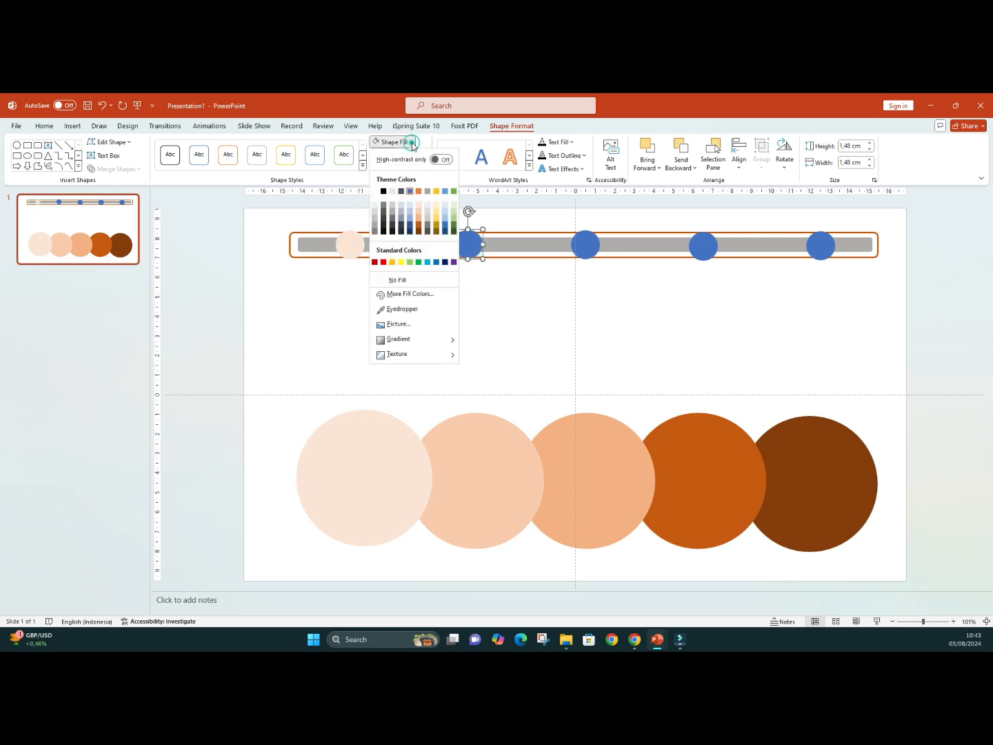
left_click(418, 214)
left_click(582, 248)
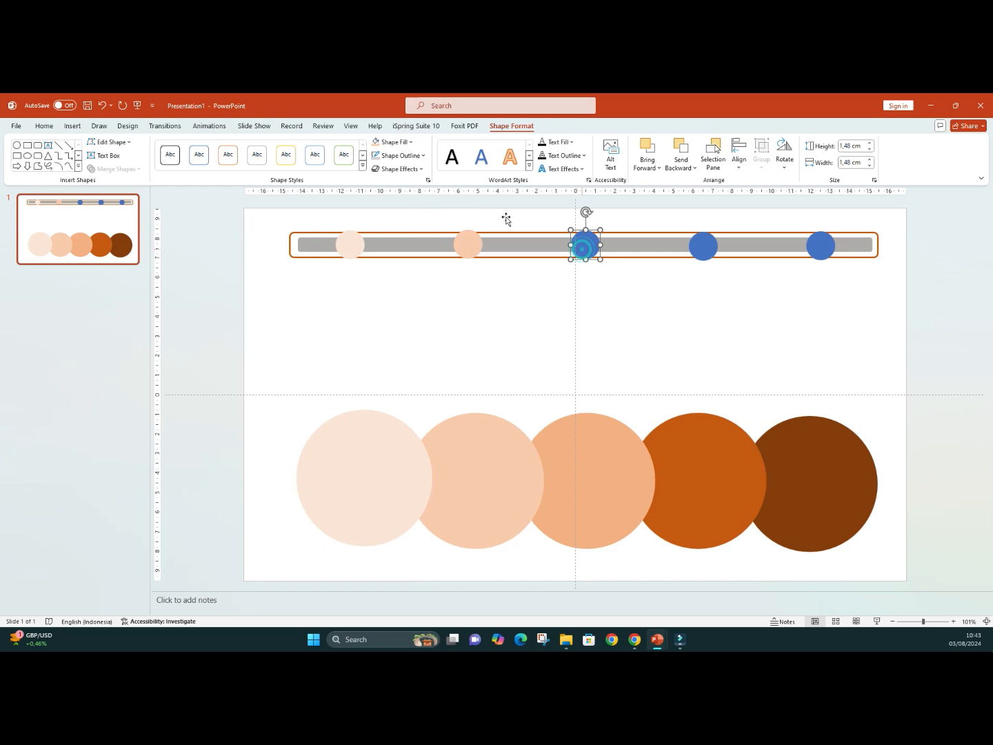
left_click(411, 142)
left_click(421, 222)
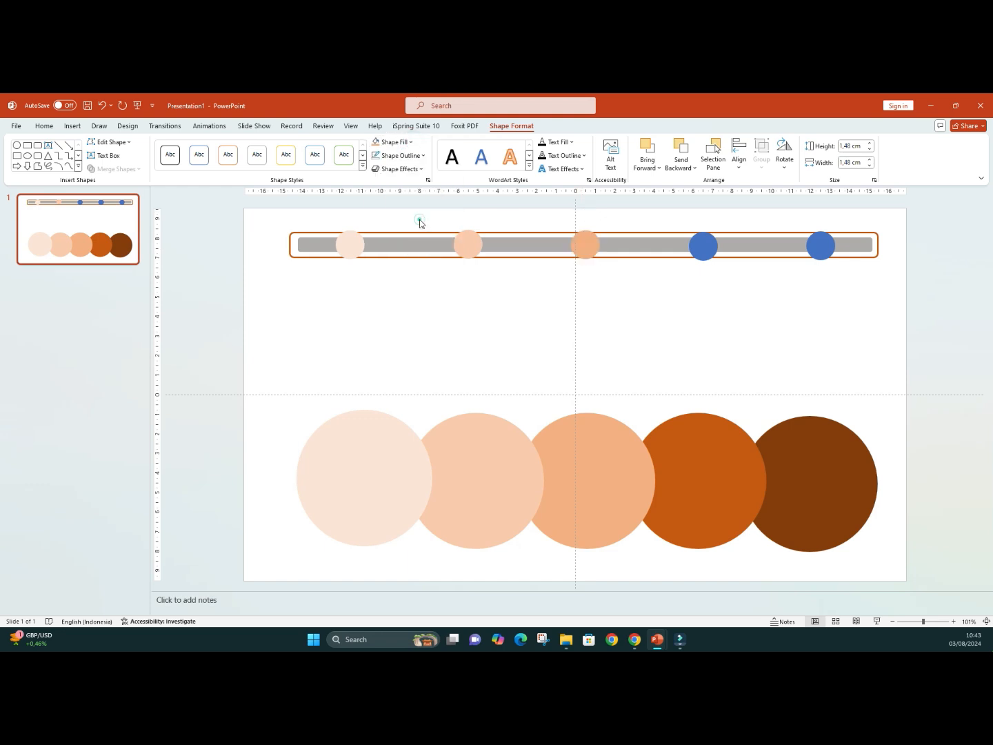
Step: Fill the fourth small circle on the bar with dark orange and the fifth with the darkest brown-orange
left_click(703, 247)
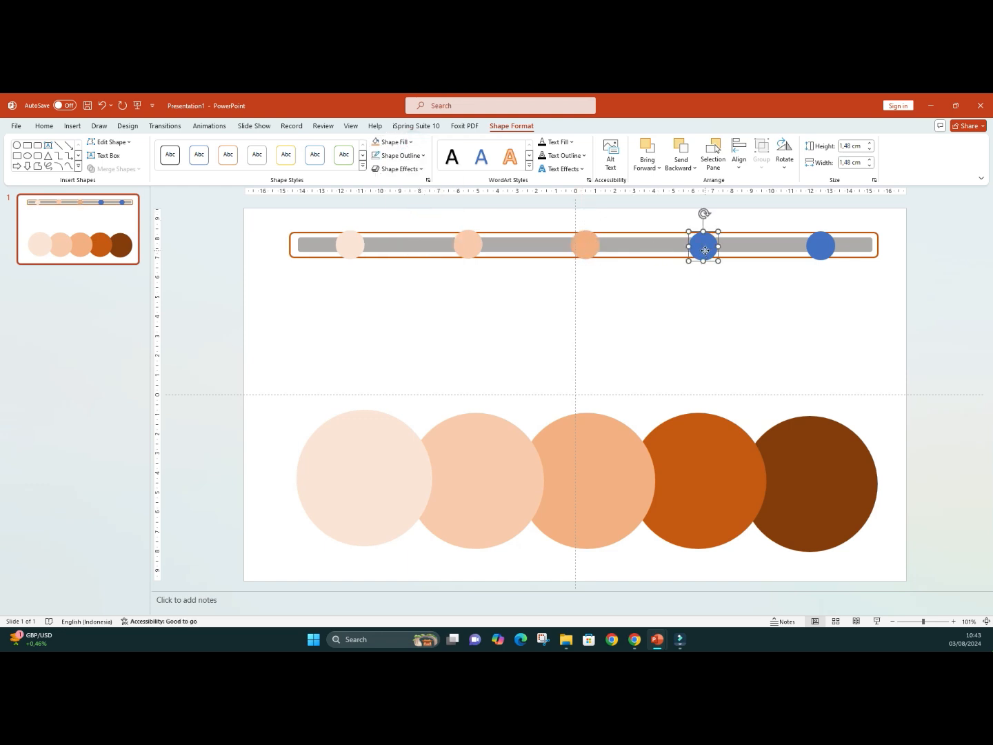
left_click(412, 142)
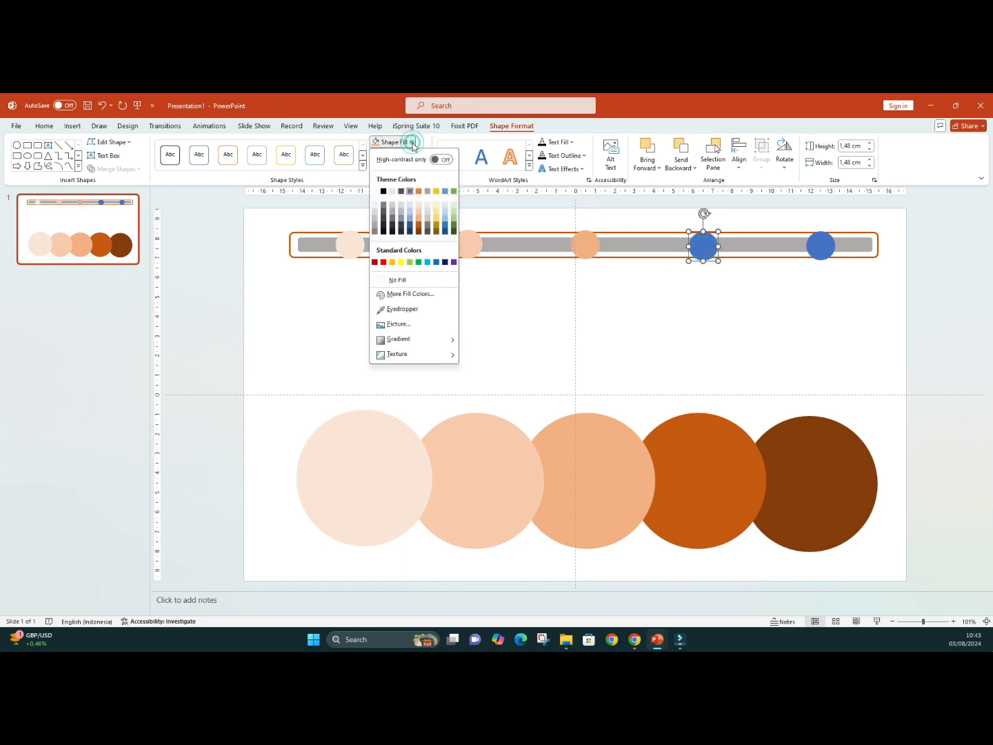
left_click(419, 232)
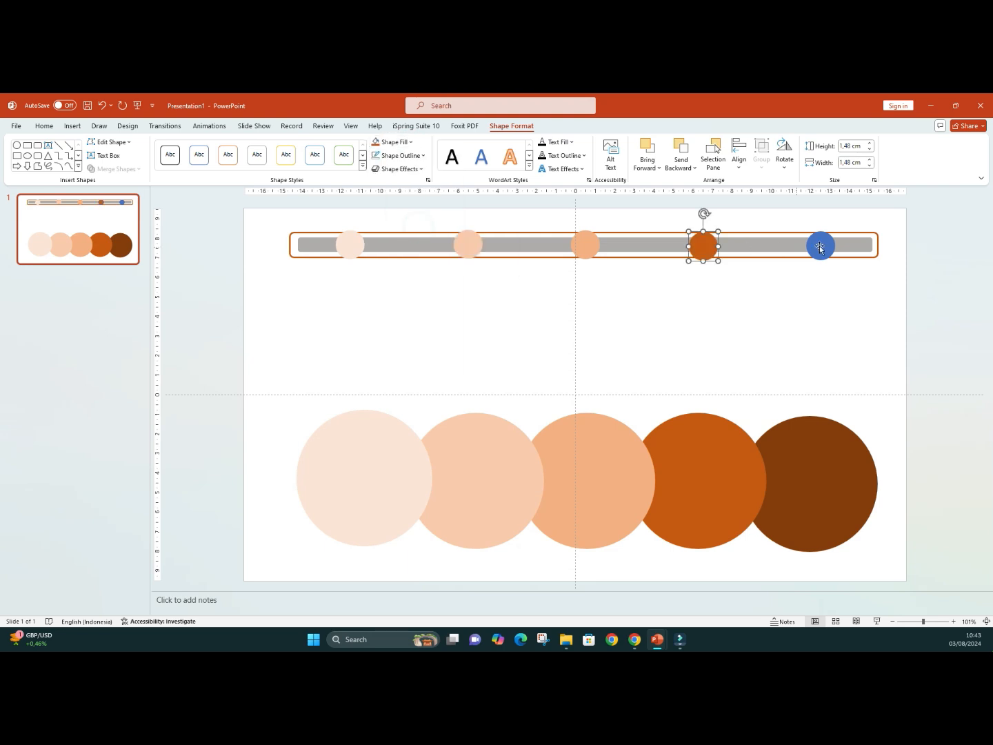
left_click(825, 247)
left_click(411, 142)
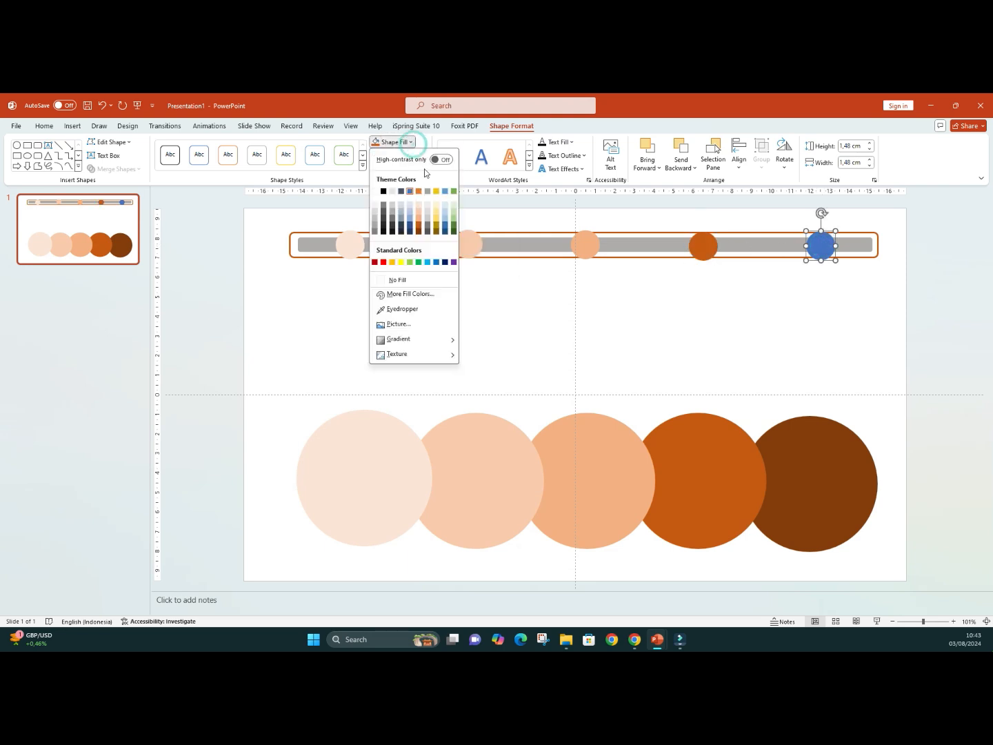
left_click(419, 232)
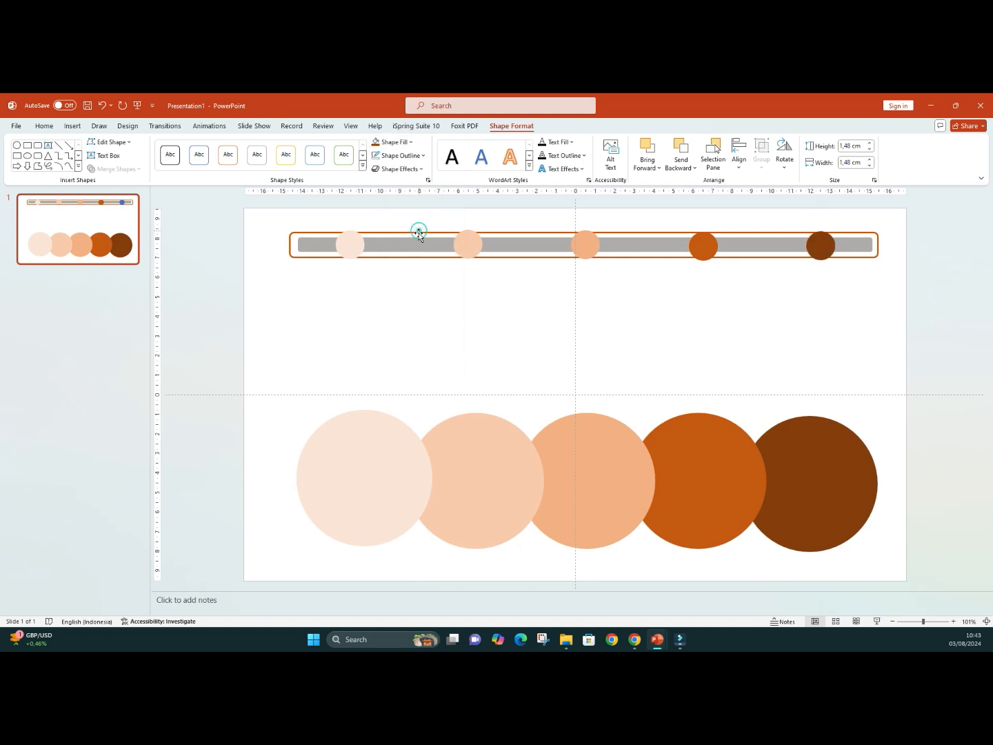
left_click(437, 309)
Step: Move the second and fourth large circles straight up to form a staggered zigzag row
left_click(470, 425)
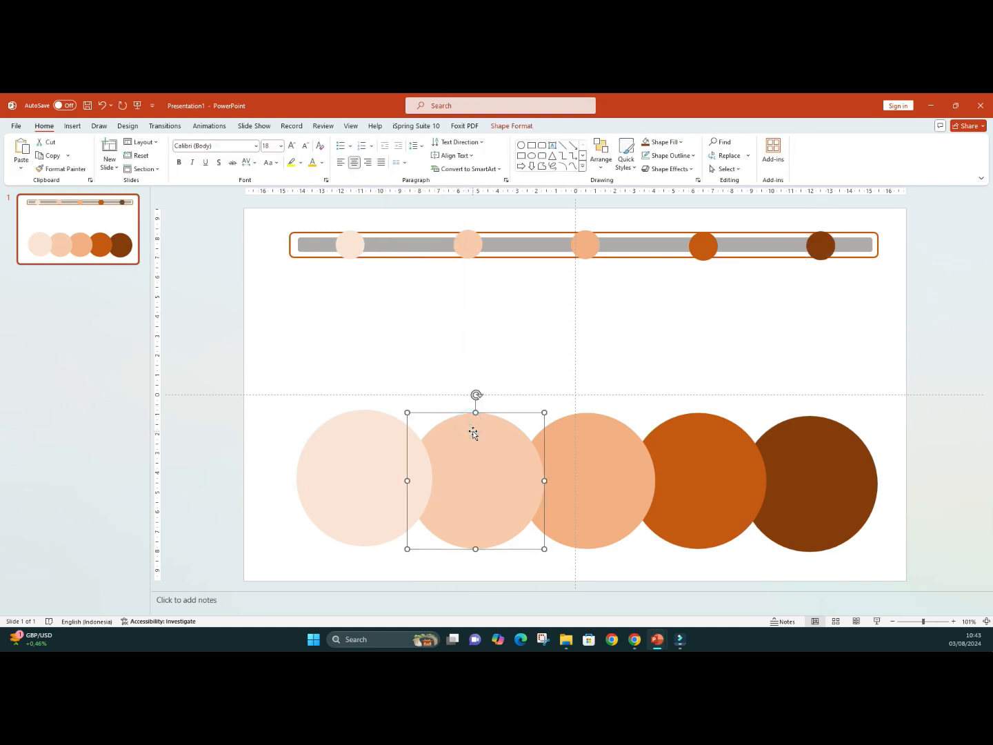
left_click_drag(476, 432, 473, 362)
left_click_drag(688, 440, 685, 370)
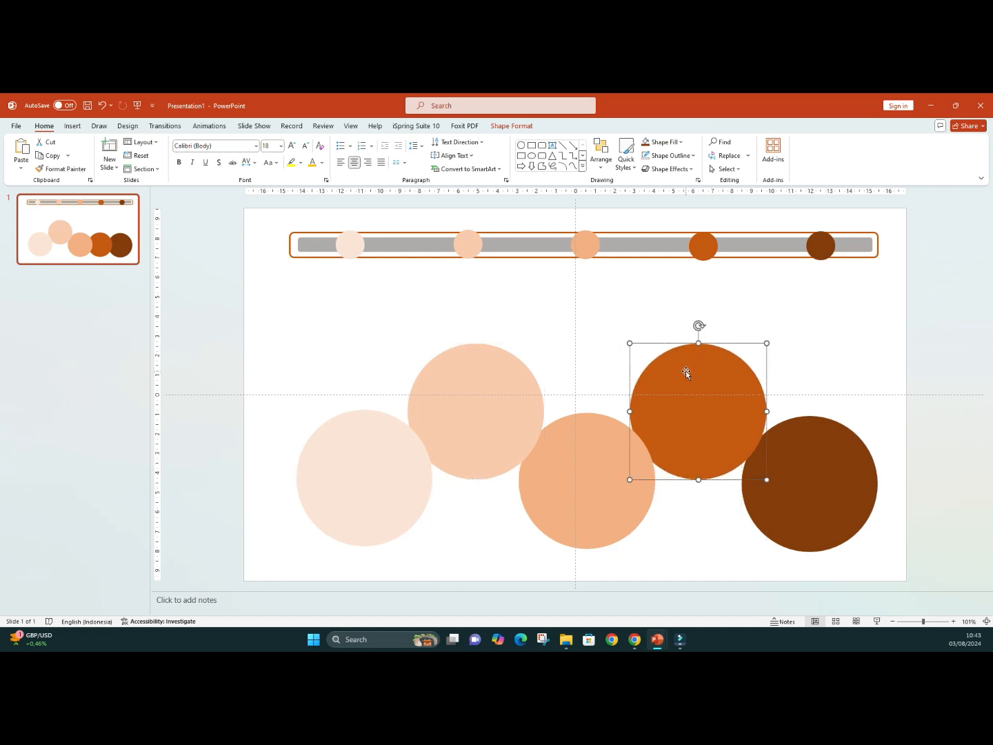
left_click(636, 280)
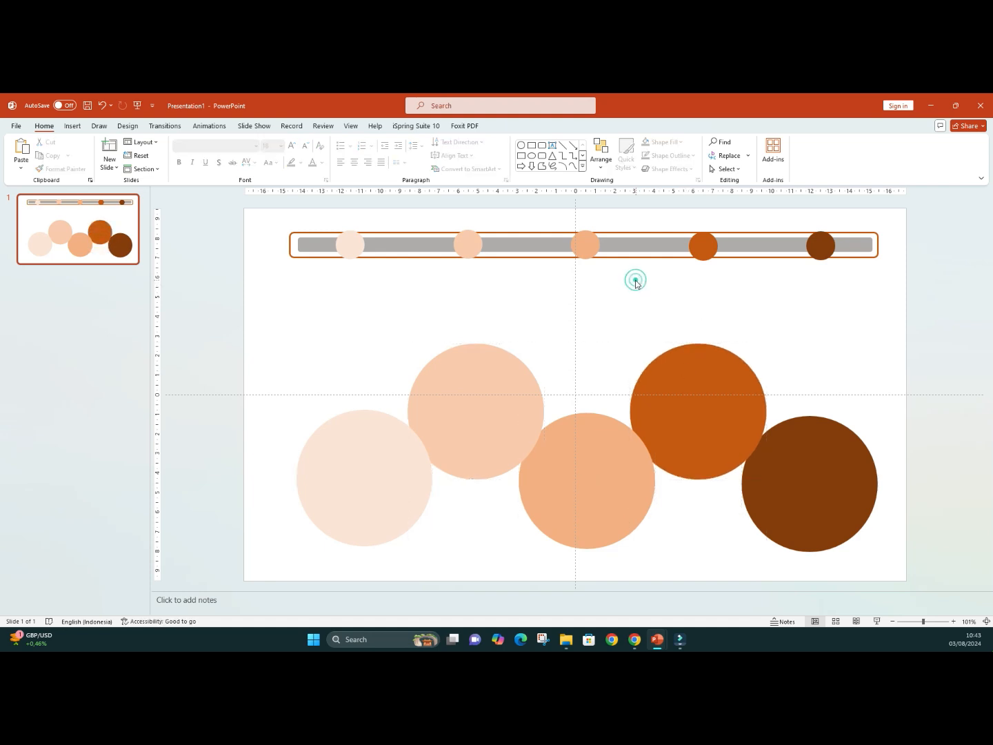
Step: Draw a straight vertical line from the base of the first small circle down to the first large circle
left_click(73, 126)
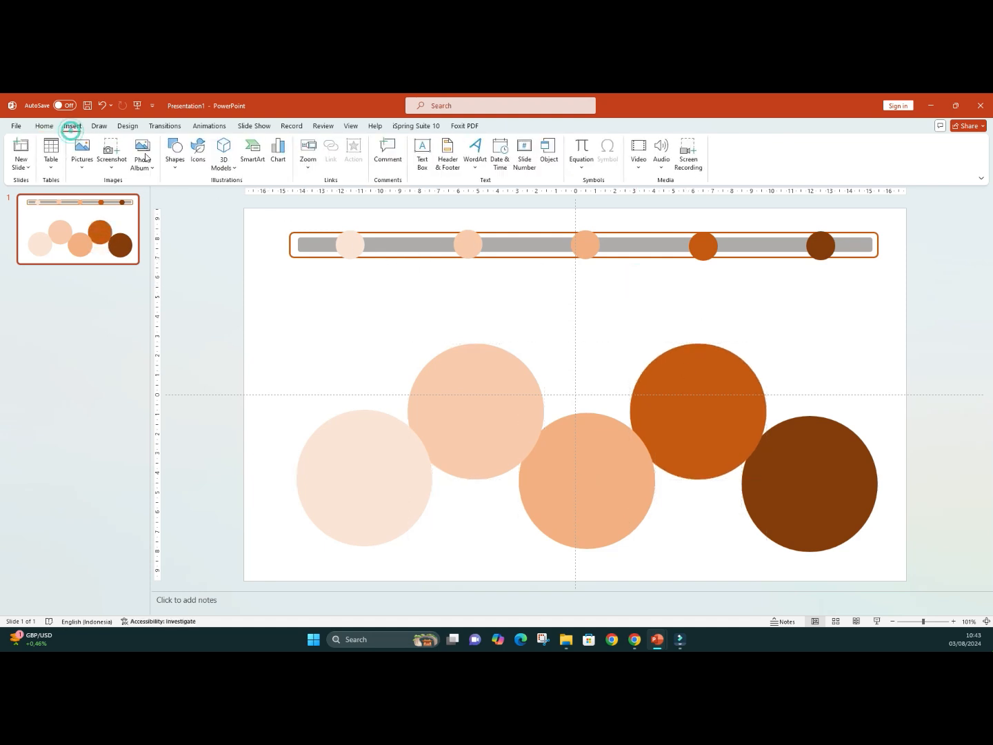
left_click(175, 171)
left_click(211, 197)
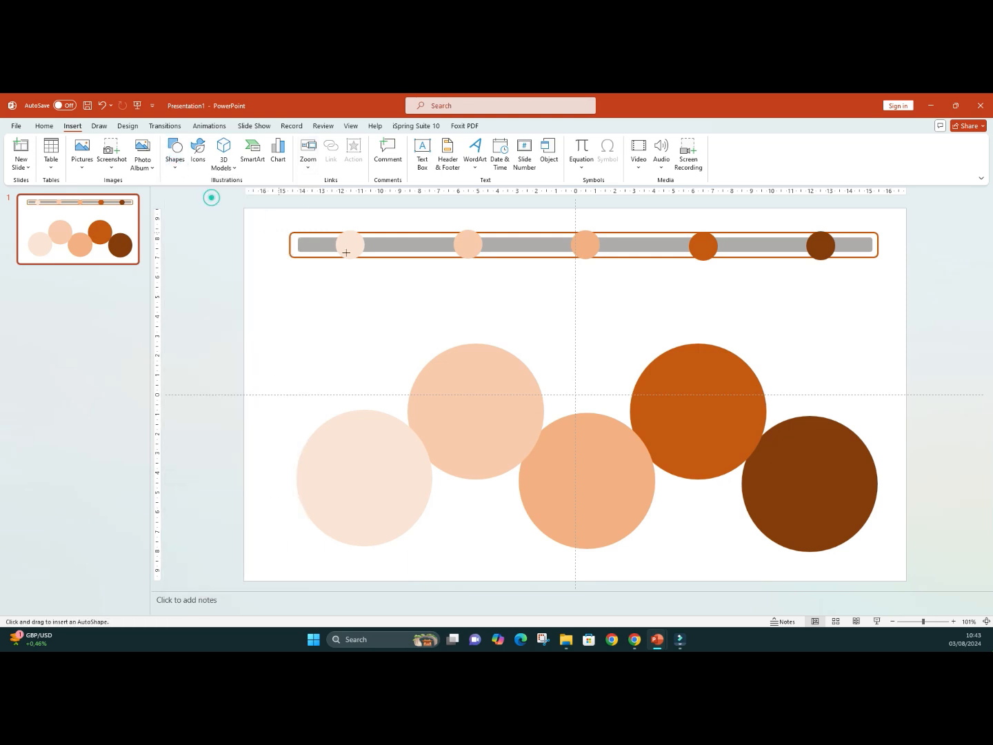
left_click_drag(351, 260, 351, 416)
Step: Centre the first large circle under its connecting line and move the middle large circle slightly lower
left_click_drag(365, 461, 355, 468)
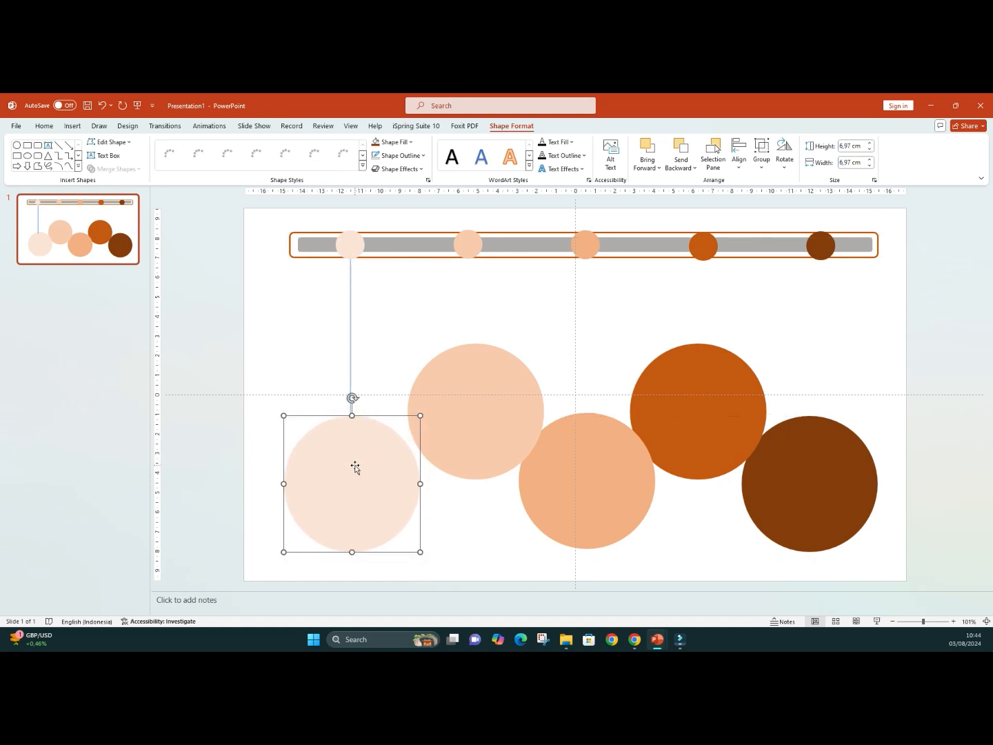
mouse_move(581, 475)
left_mouse_down()
mouse_move(594, 475)
mouse_move(594, 488)
left_mouse_up()
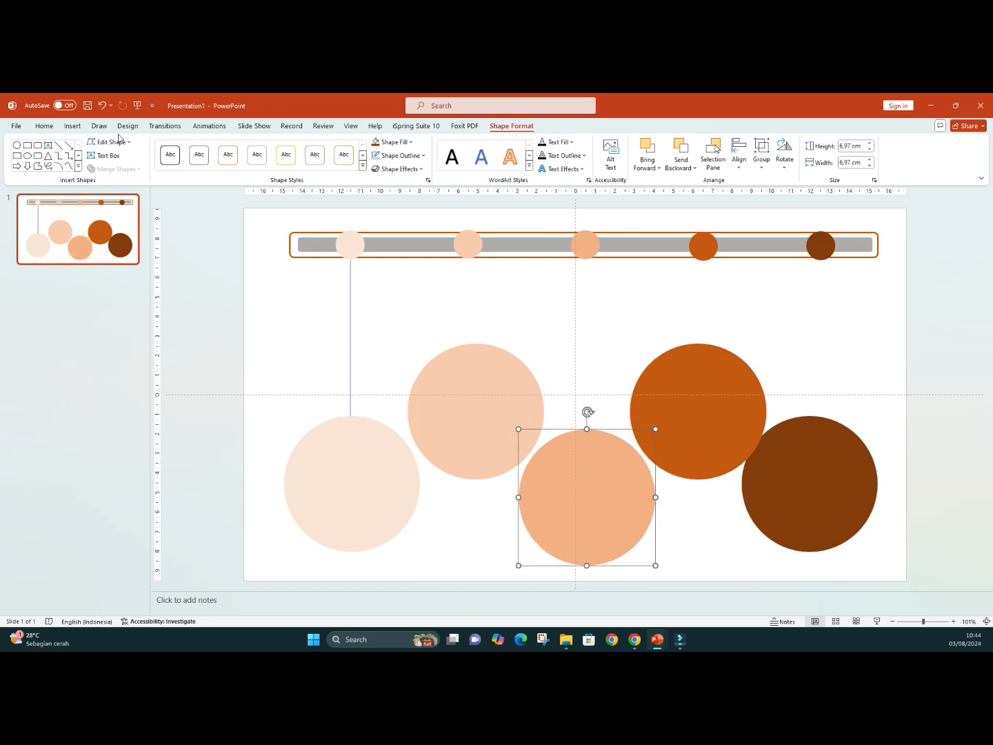
left_click(241, 337)
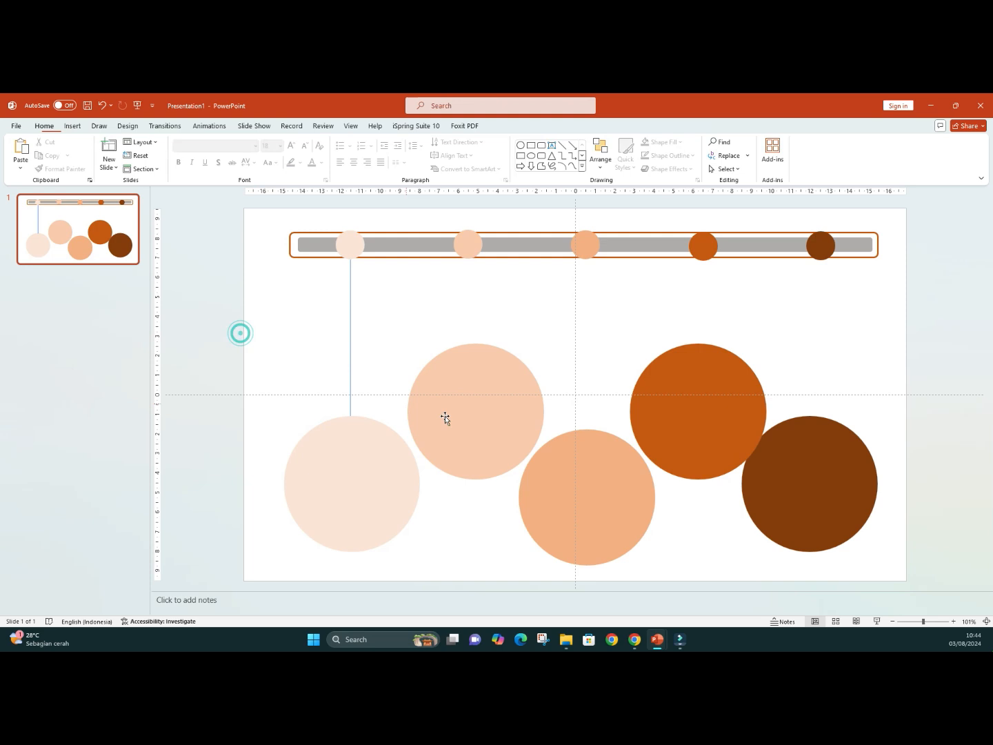
Step: Connect the second small circle to the second large circle with a straight line and shift the large circle until the line is vertical
left_click(457, 369)
left_click(73, 126)
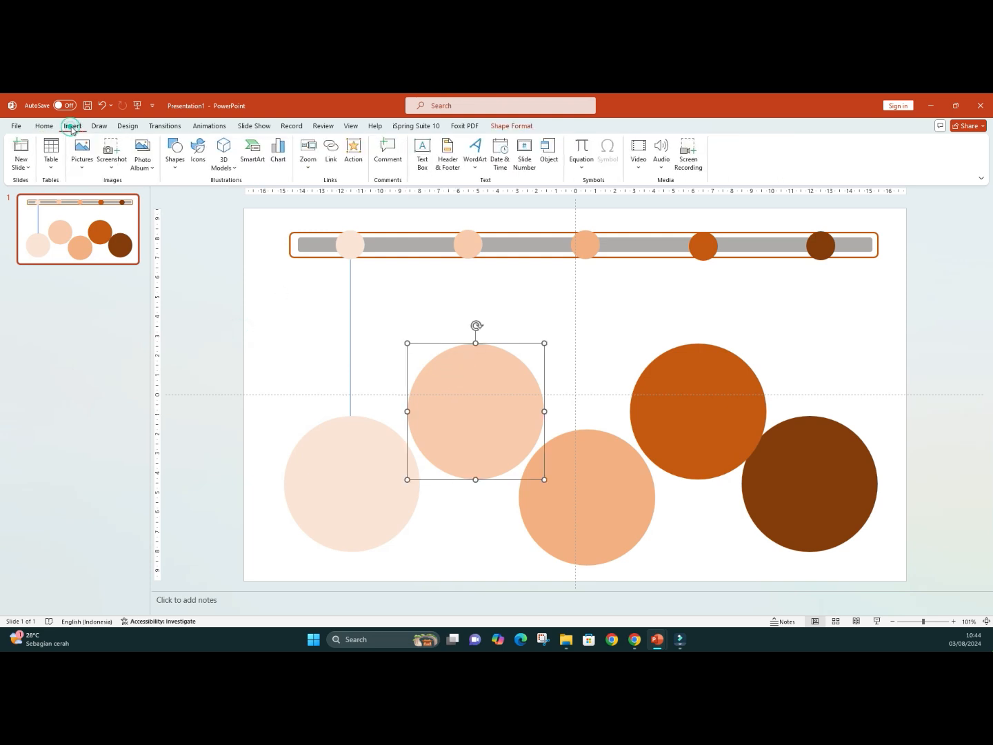
left_click(176, 152)
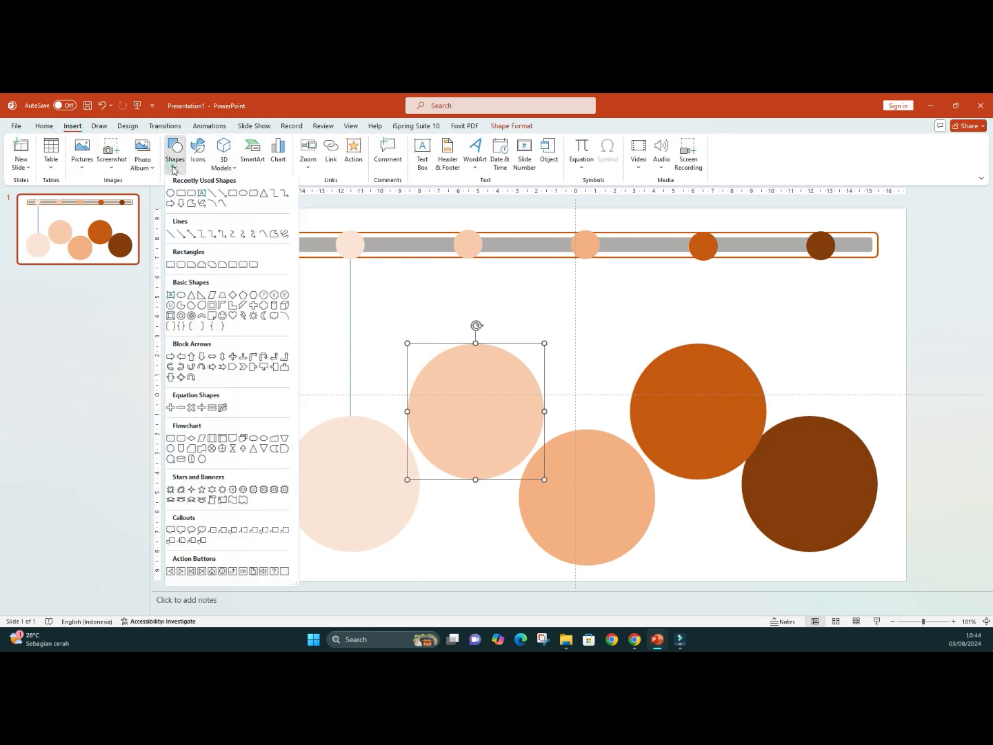
left_click(214, 197)
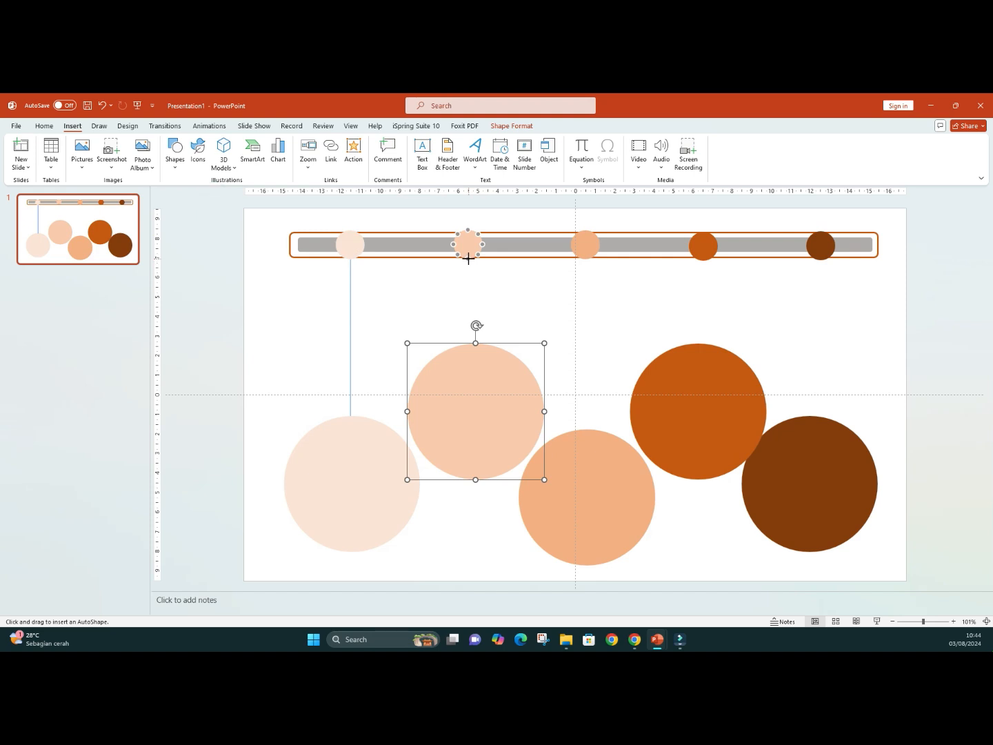
left_click_drag(468, 258, 474, 342)
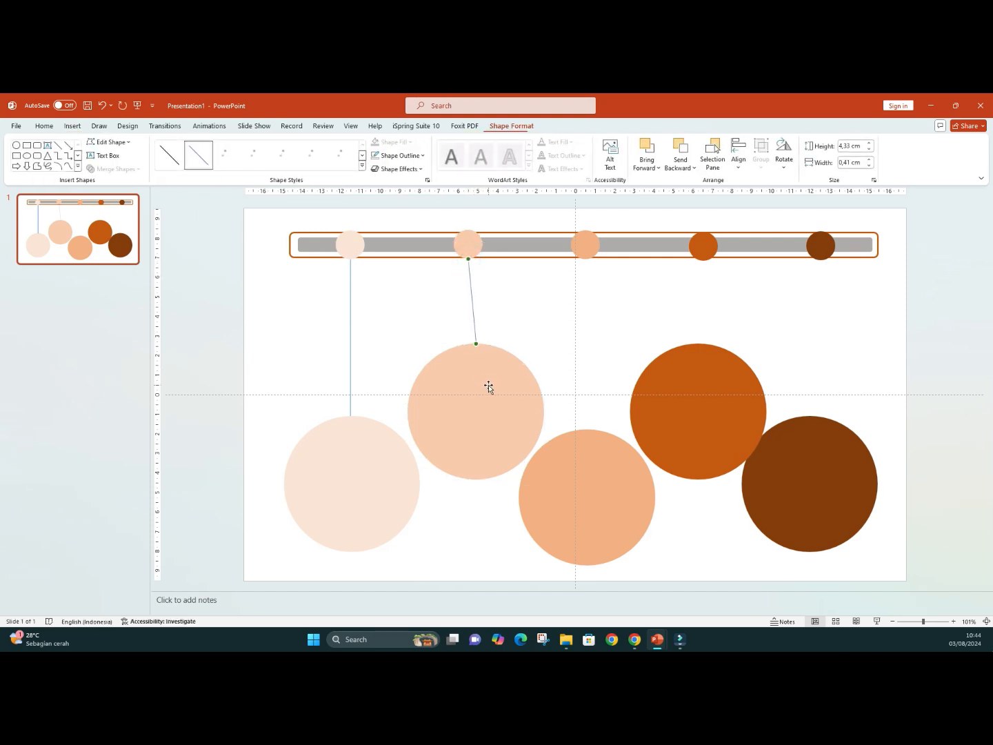
left_click_drag(488, 388, 479, 386)
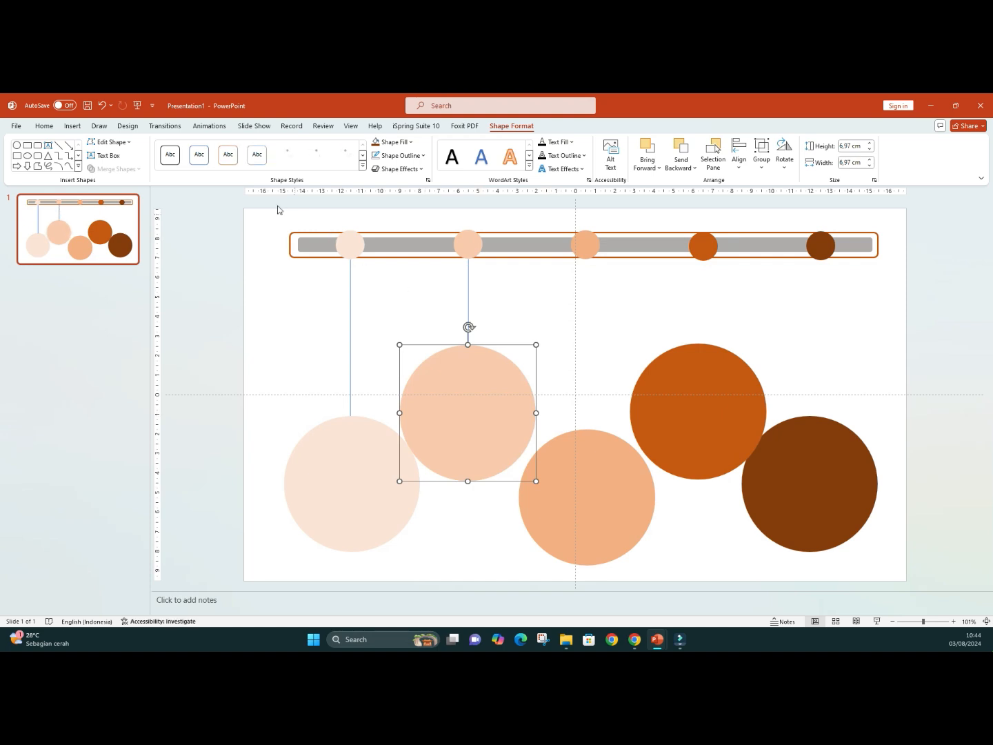
Step: Connect the third small circle to the middle large circle with a straight line and align that circle beneath it
left_click(58, 146)
left_click_drag(586, 259, 594, 472)
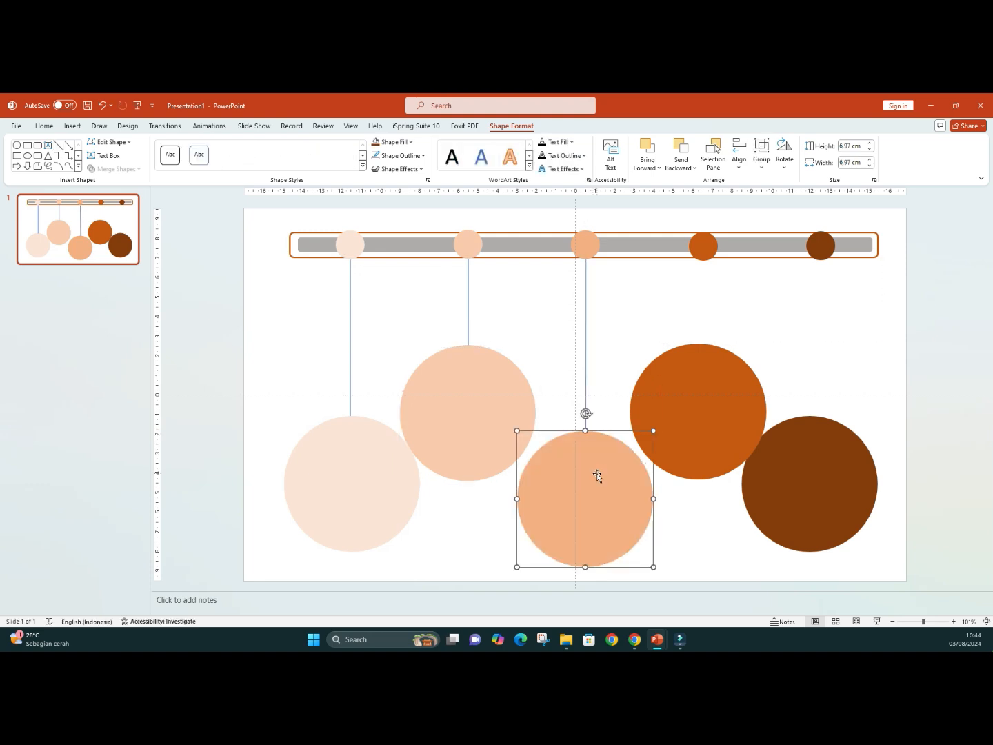
left_click(276, 373)
Step: Draw a straight line from the base of the fourth small circle to the top of the fourth large circle
left_click(709, 413)
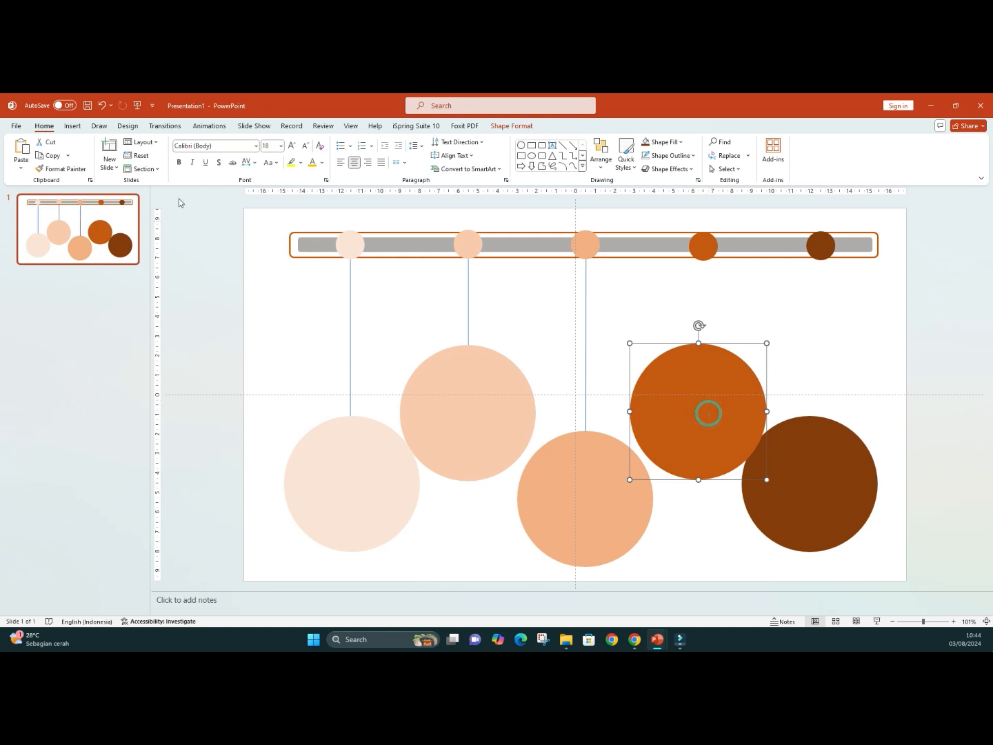
left_click(72, 127)
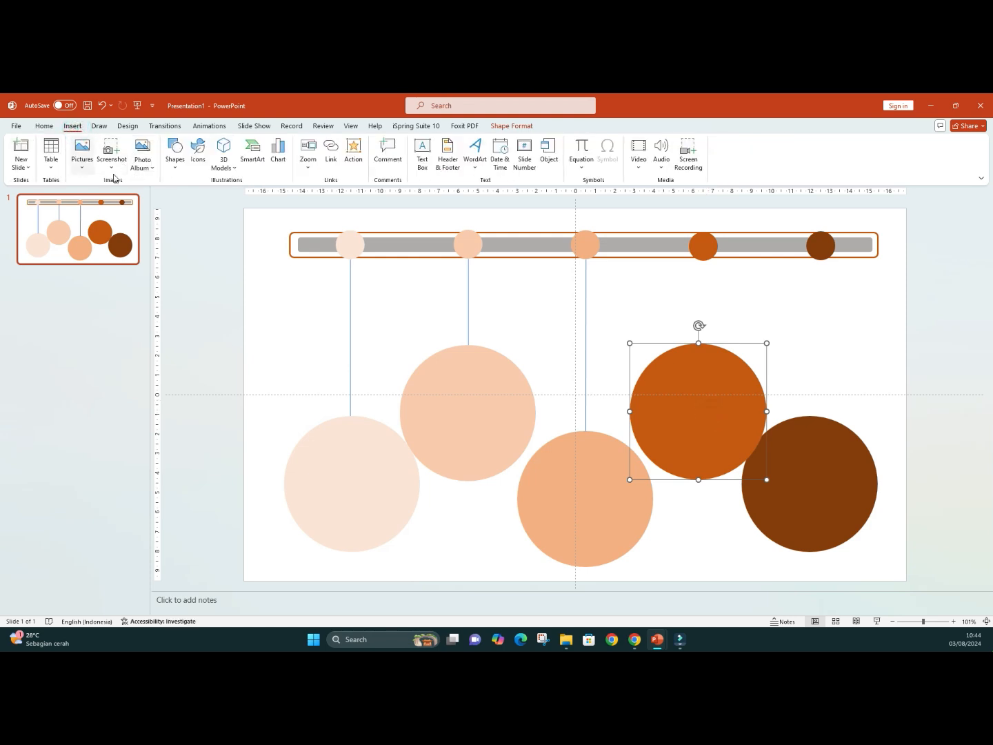
left_click(174, 165)
left_click(207, 195)
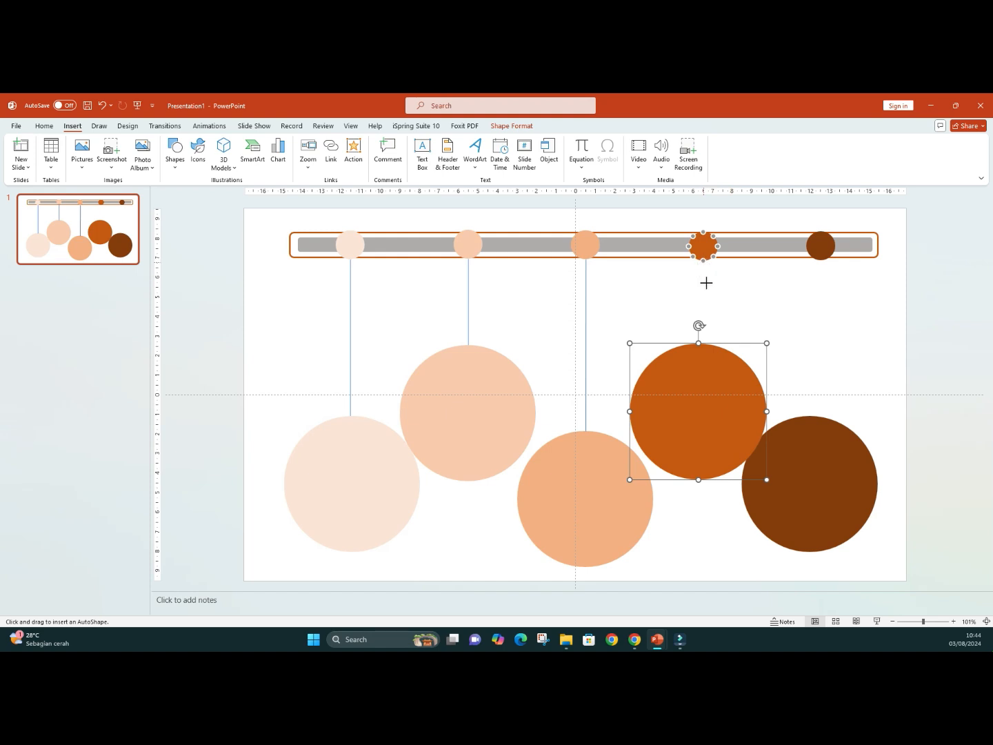
left_click_drag(704, 260, 699, 343)
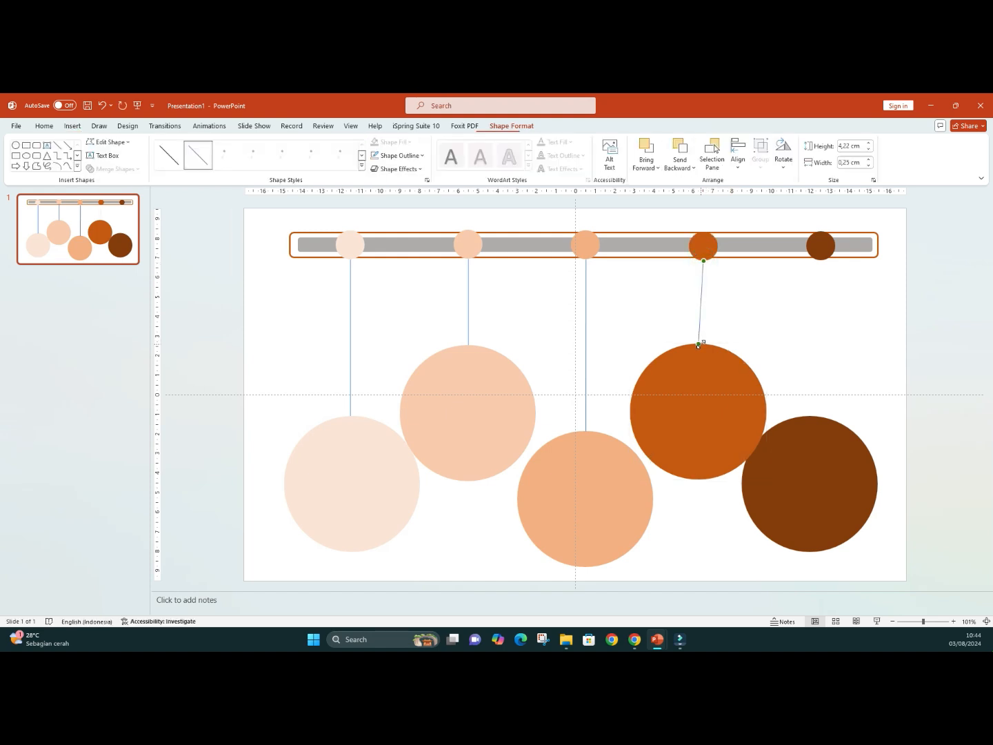
Step: Draw a straight line from the base of the fifth small circle to the top of the fifth large circle
left_click(63, 145)
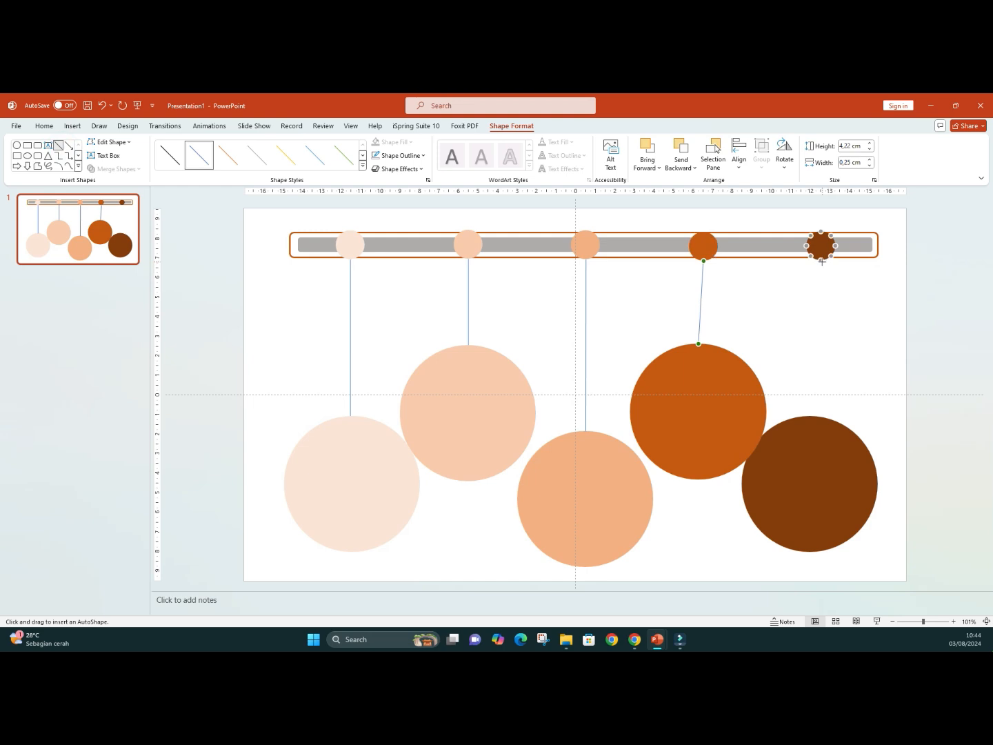
mouse_move(821, 261)
left_mouse_down()
mouse_move(829, 369)
mouse_move(811, 418)
left_mouse_up()
left_click(946, 350)
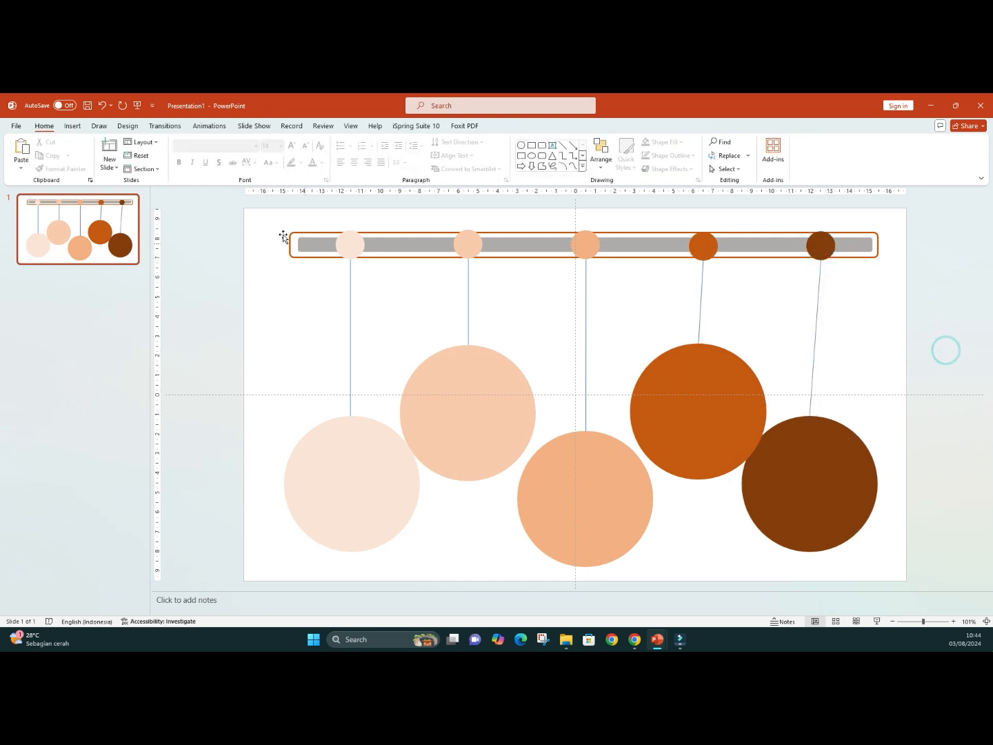
Step: Shift the bar and its five small circles left together until the middle small circle sits on the slide's vertical centre guide
left_click_drag(237, 212, 958, 324)
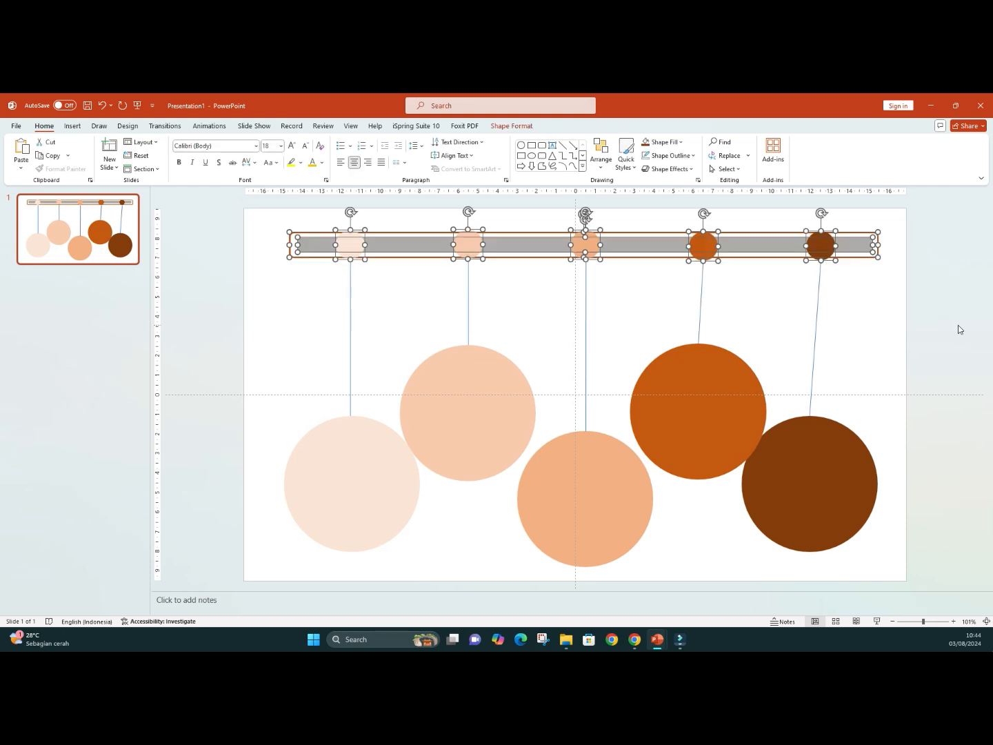
key("Left")
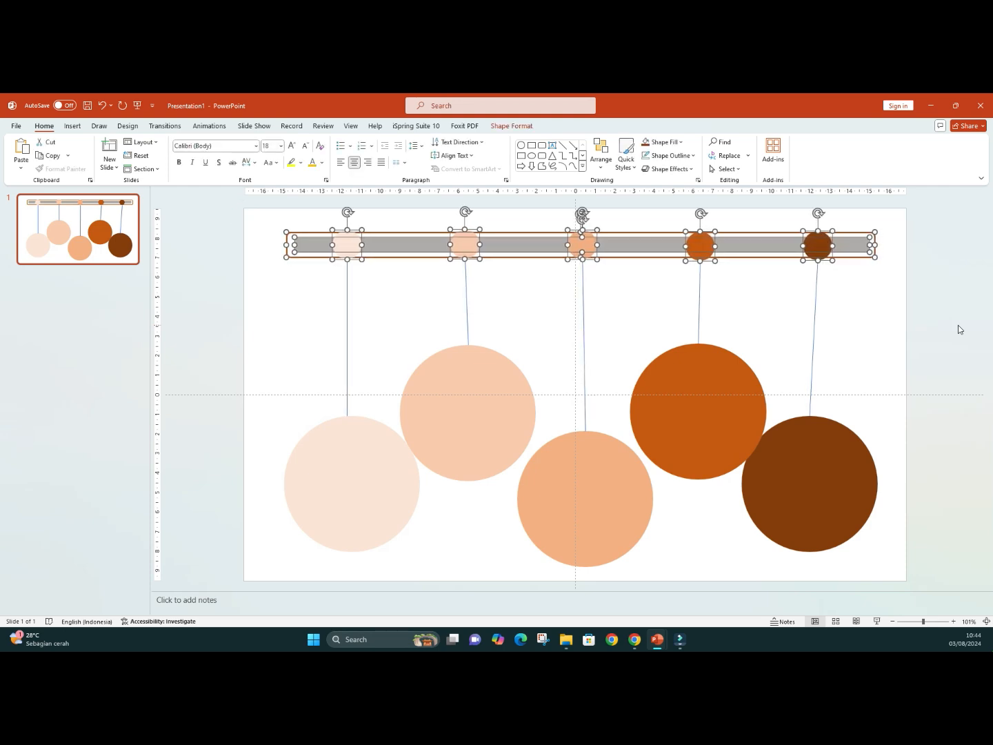
key("ctrl+Left")
key("ctrl+Left")
key("ctrl+Left")
key("ctrl+Left")
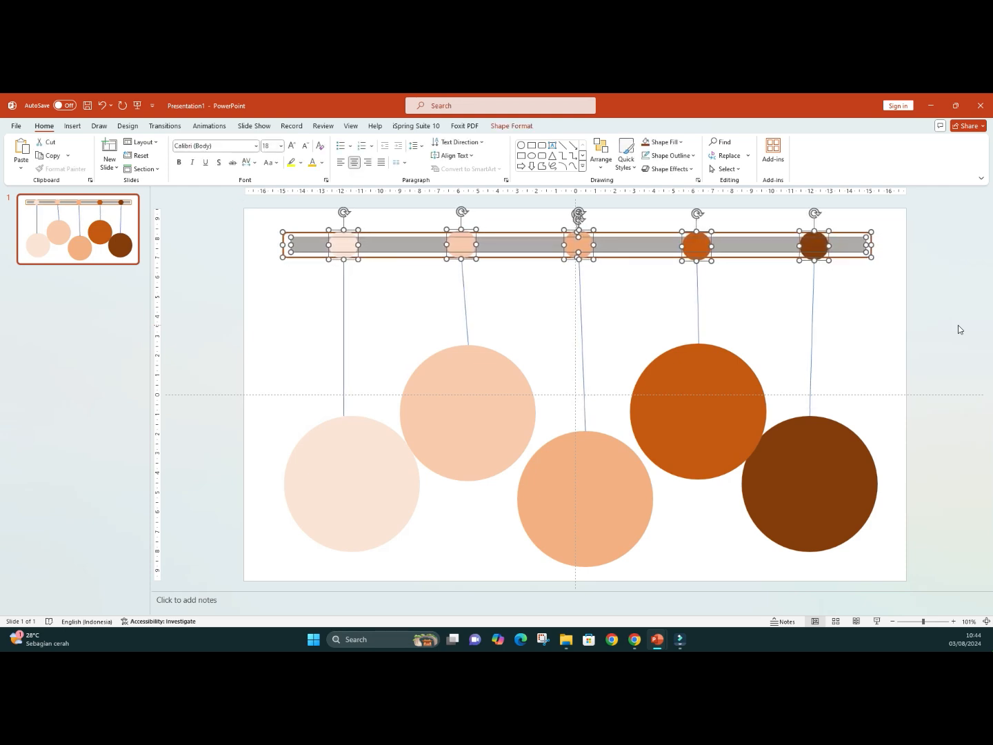
key("ctrl+Left")
key("ctrl+Left")
key("ctrl+Left")
key("ctrl+Left")
key("ctrl+Left")
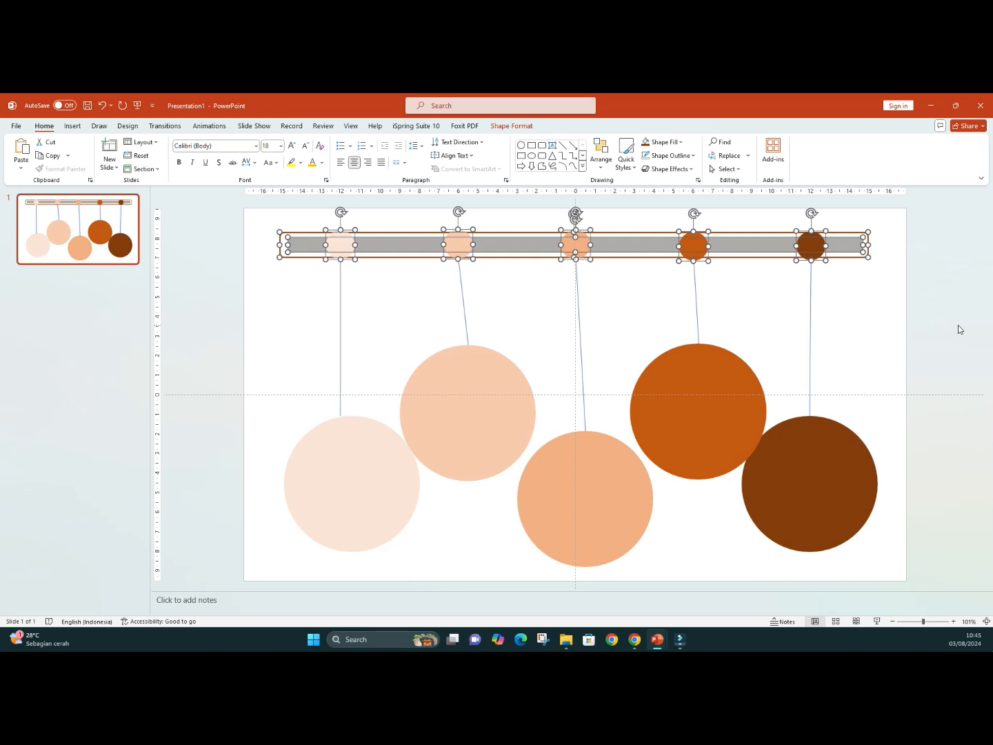
left_click(958, 324)
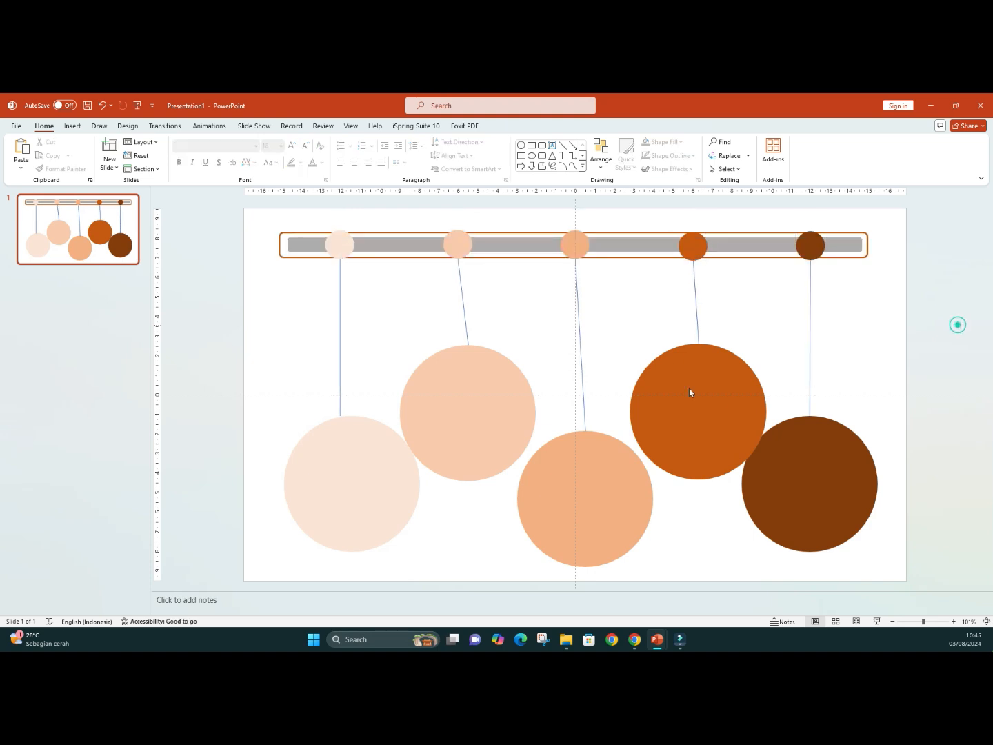
Step: Reattach the first connecting line to the top of the first large circle and align that circle so the line is vertical
left_click(339, 367)
mouse_move(340, 416)
left_mouse_down()
mouse_move(352, 421)
mouse_move(345, 441)
left_mouse_up()
left_click(351, 361)
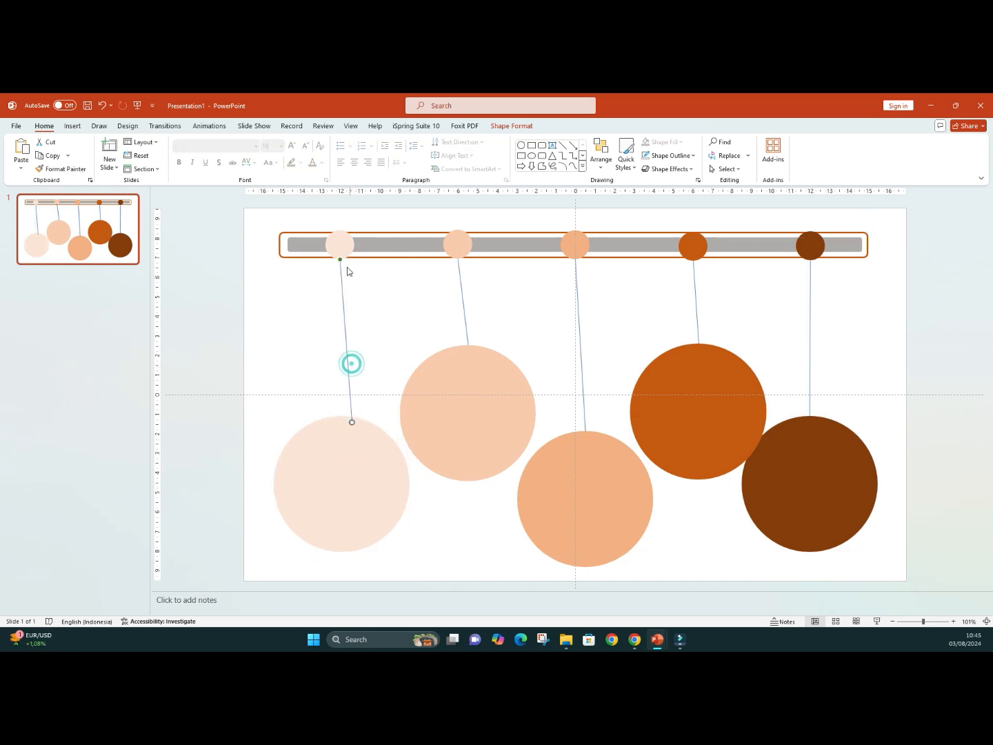
left_click_drag(342, 260, 341, 255)
left_click_drag(352, 423, 340, 419)
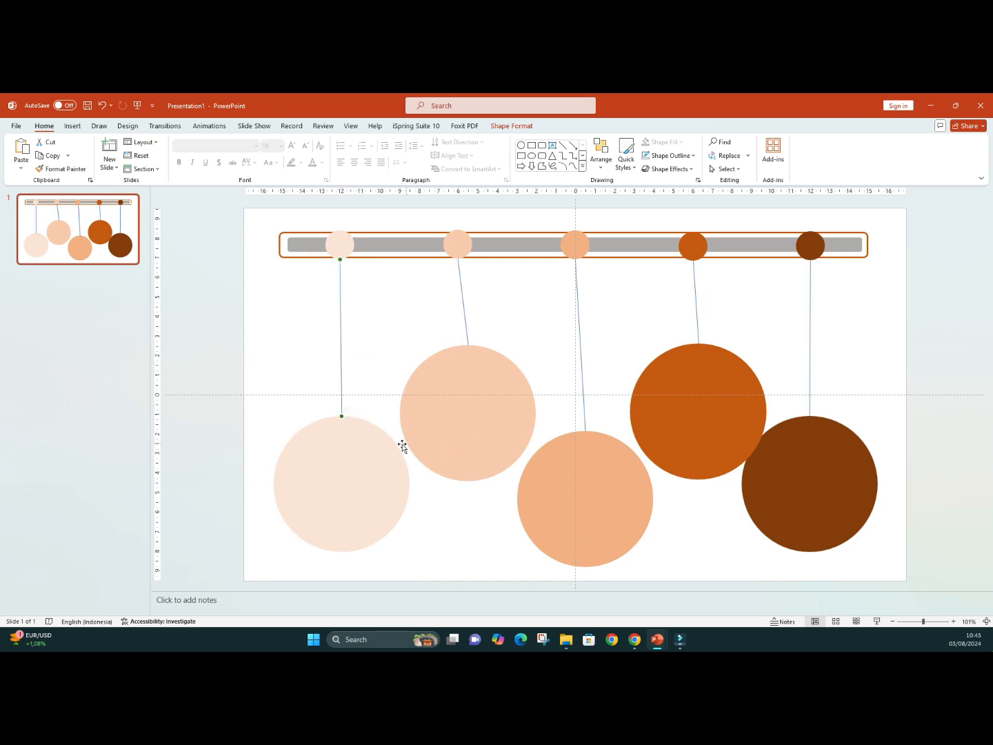
left_click_drag(381, 474, 382, 475)
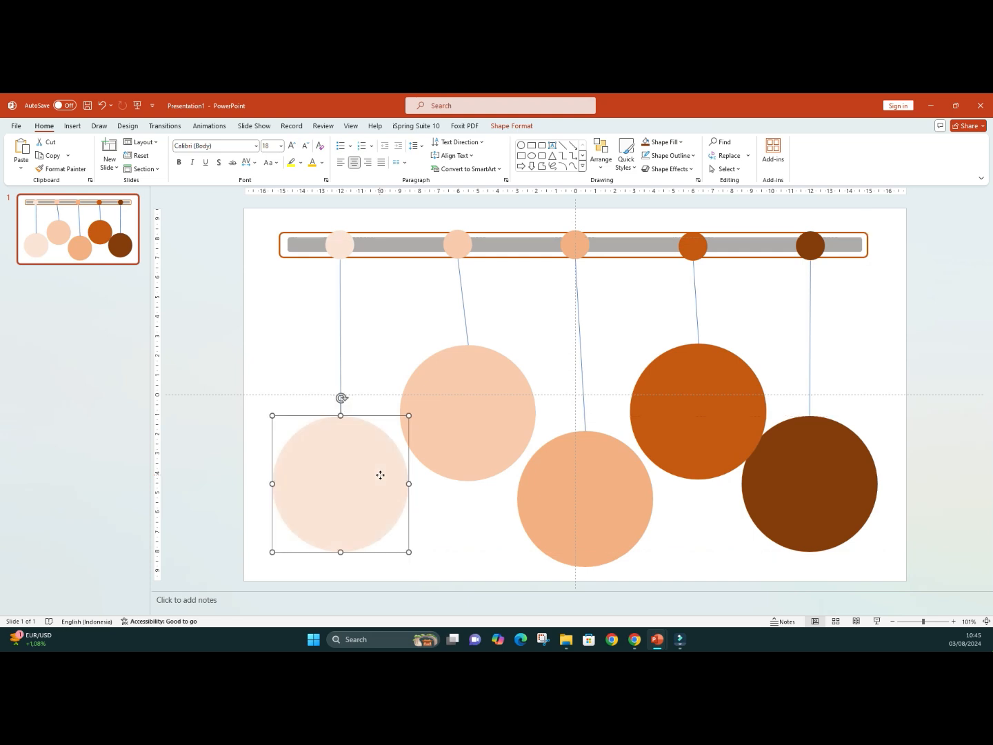
Step: Align the second, third, fourth and fifth large circles beneath their small circles, lowering the fifth one slightly
left_click_drag(469, 442, 461, 444)
left_click_drag(575, 512, 563, 510)
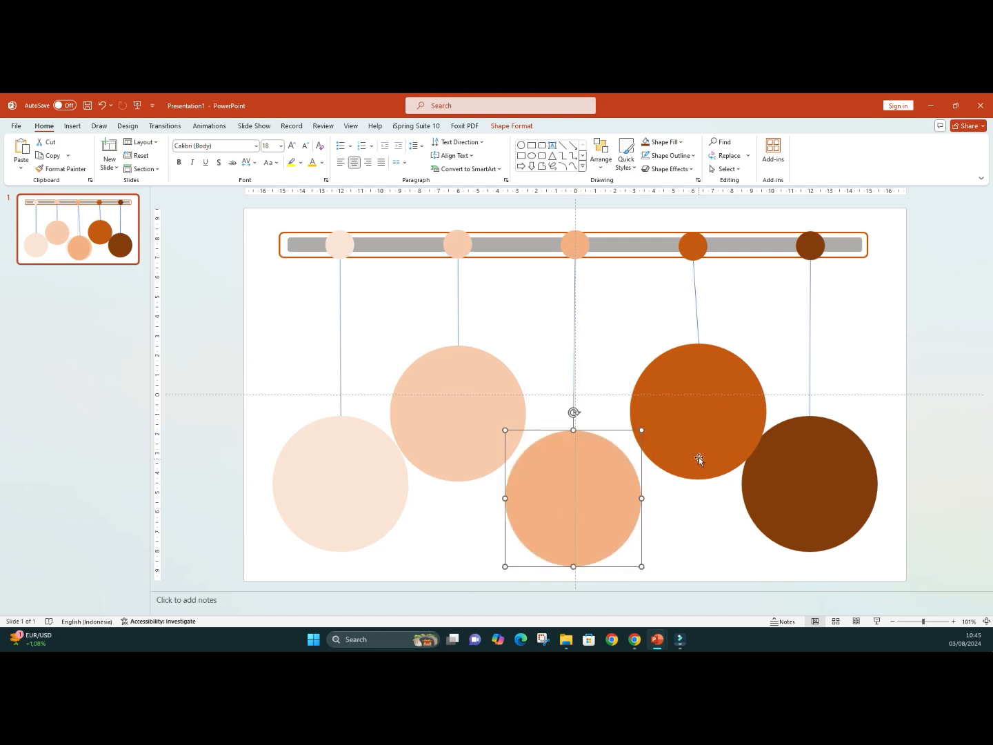
left_click_drag(697, 459, 692, 456)
left_click_drag(800, 504, 799, 507)
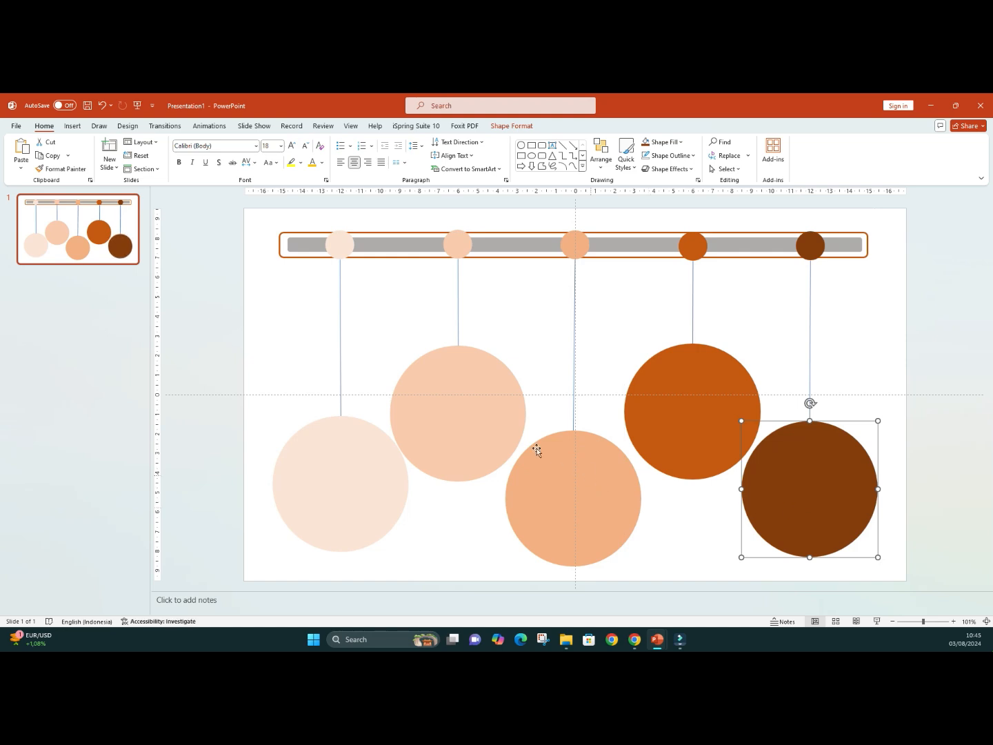
left_click(241, 386)
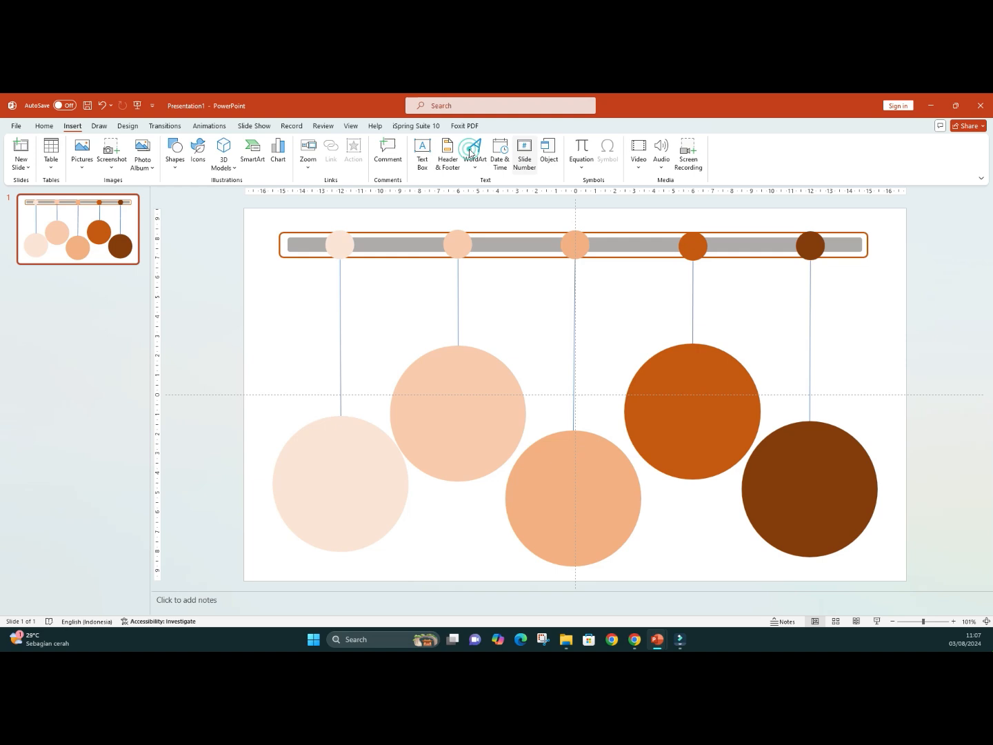
Step: Insert a WordArt in the plain black style with the text 1 and move it over the first small circle
left_click(475, 150)
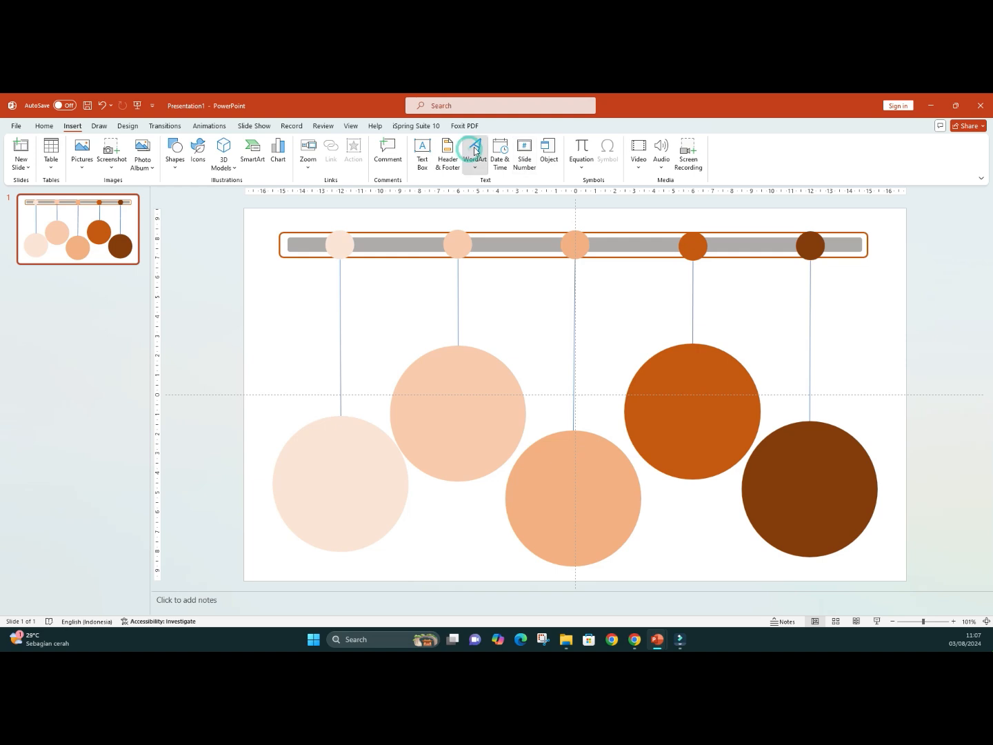
left_click(453, 212)
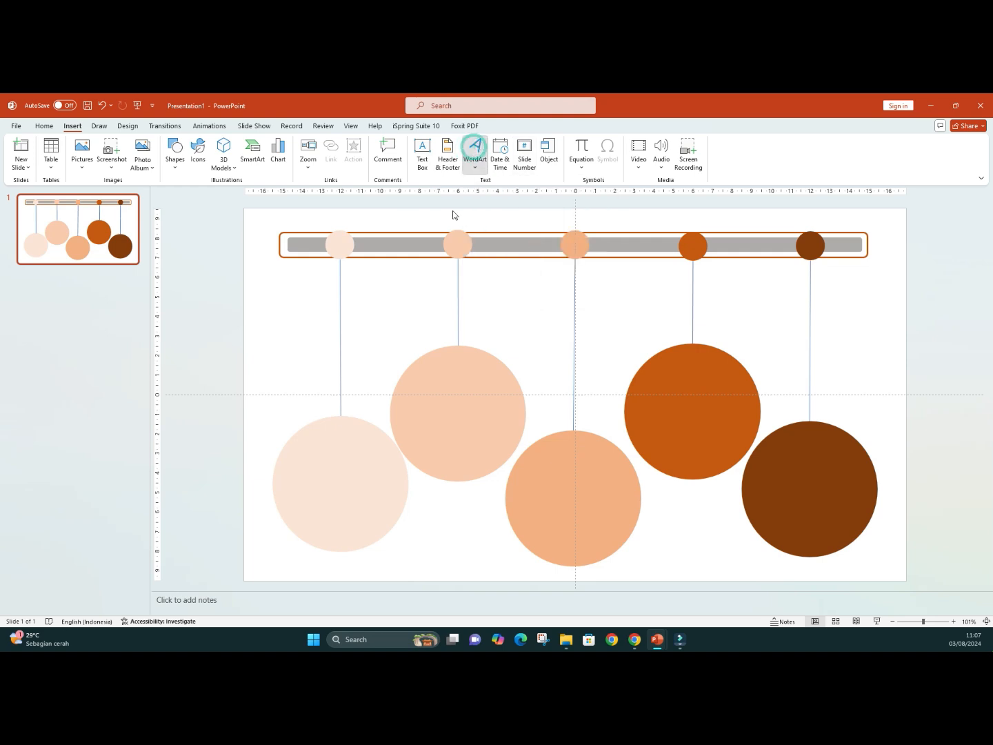
left_click(481, 160)
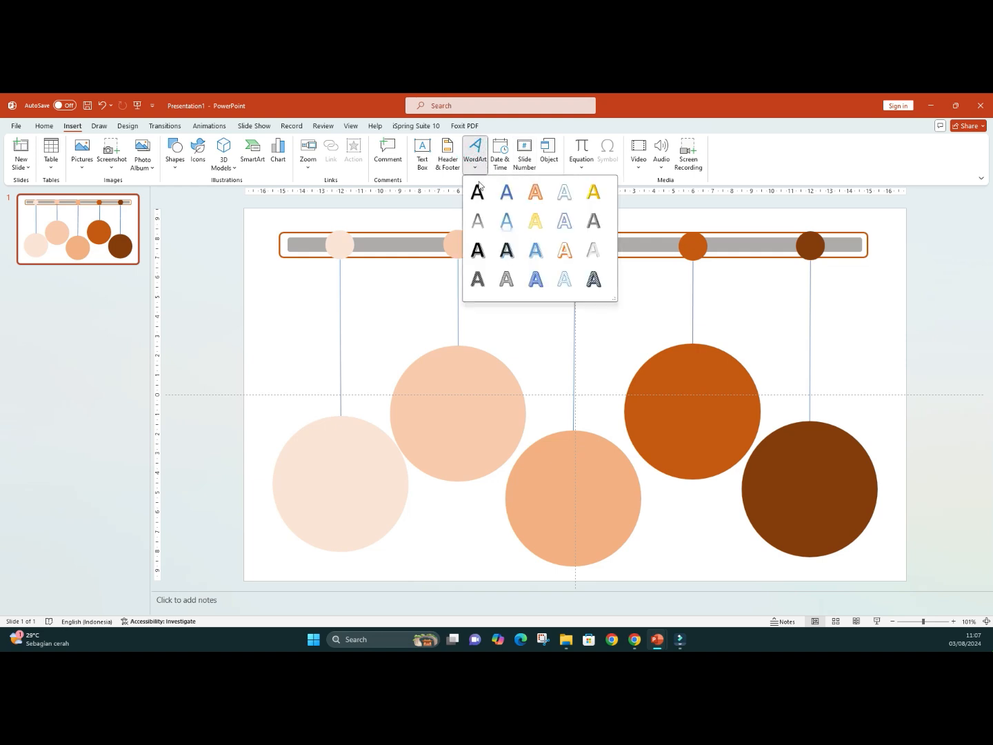
left_click(481, 192)
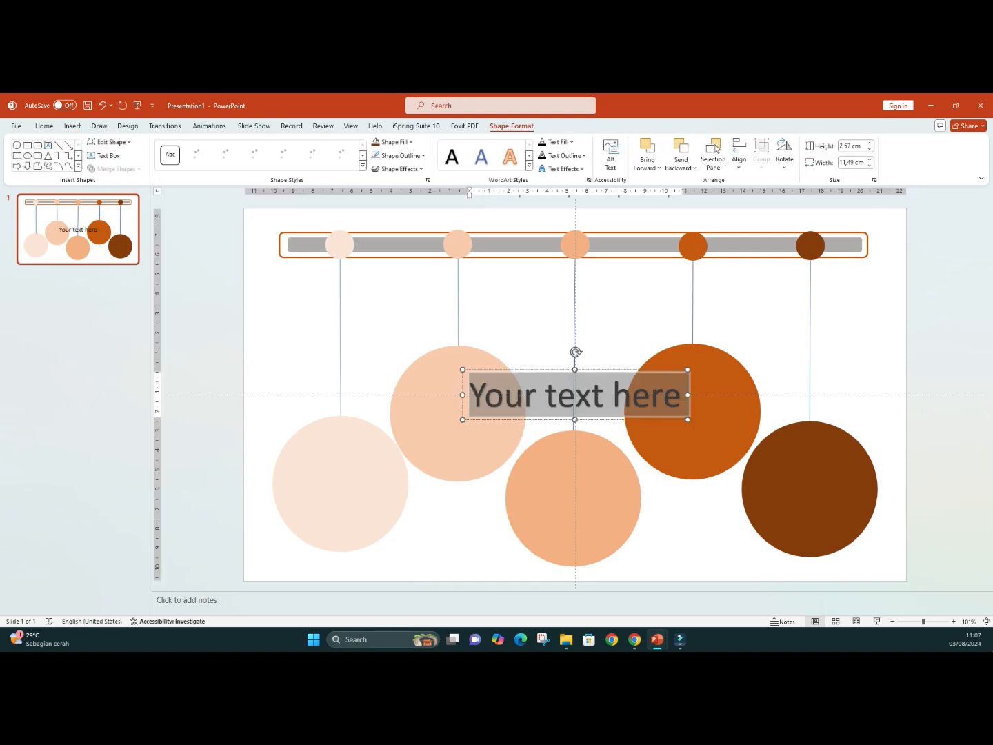
type("1")
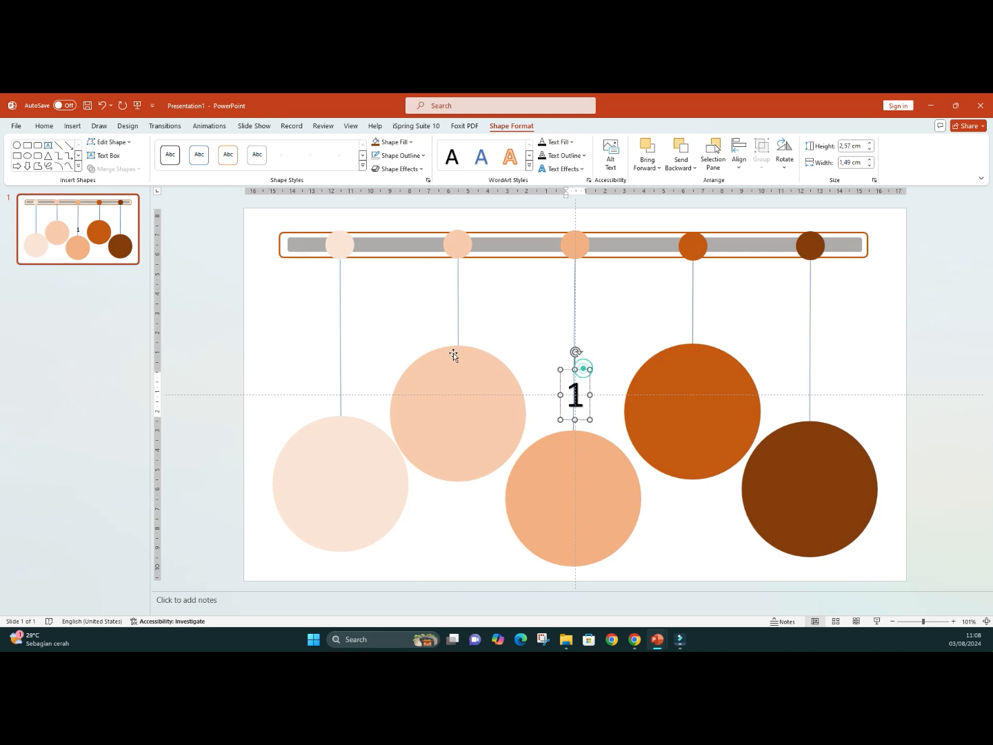
left_click_drag(379, 291, 347, 254)
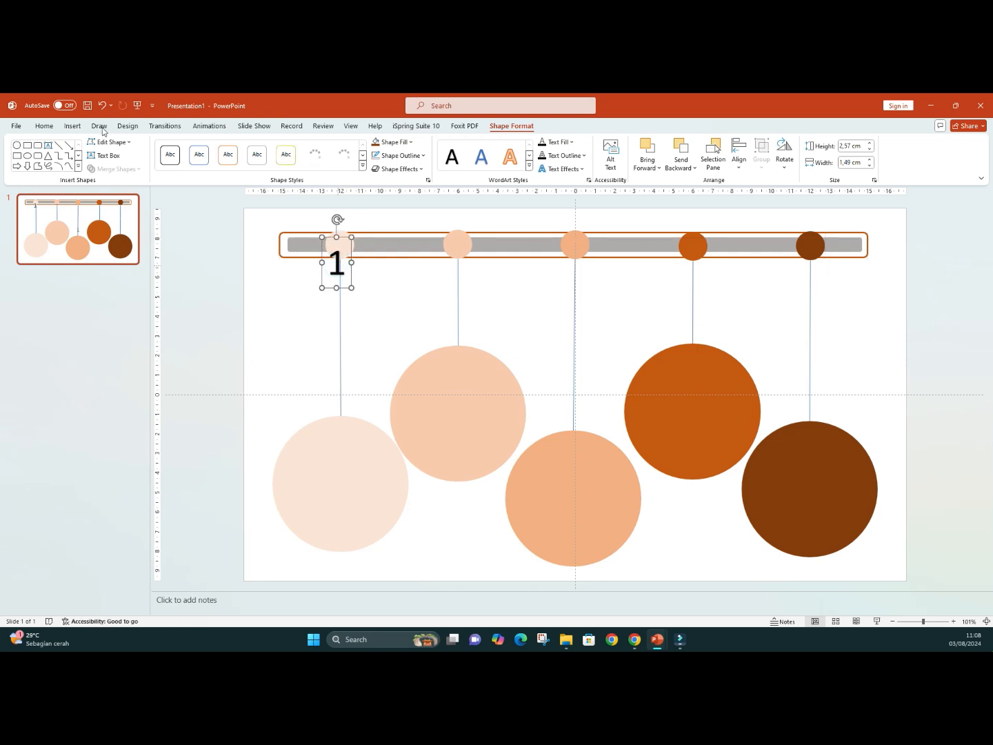
Step: Reduce the font size of the WordArt number 1 to 44
left_click(45, 127)
key("ctrl+a")
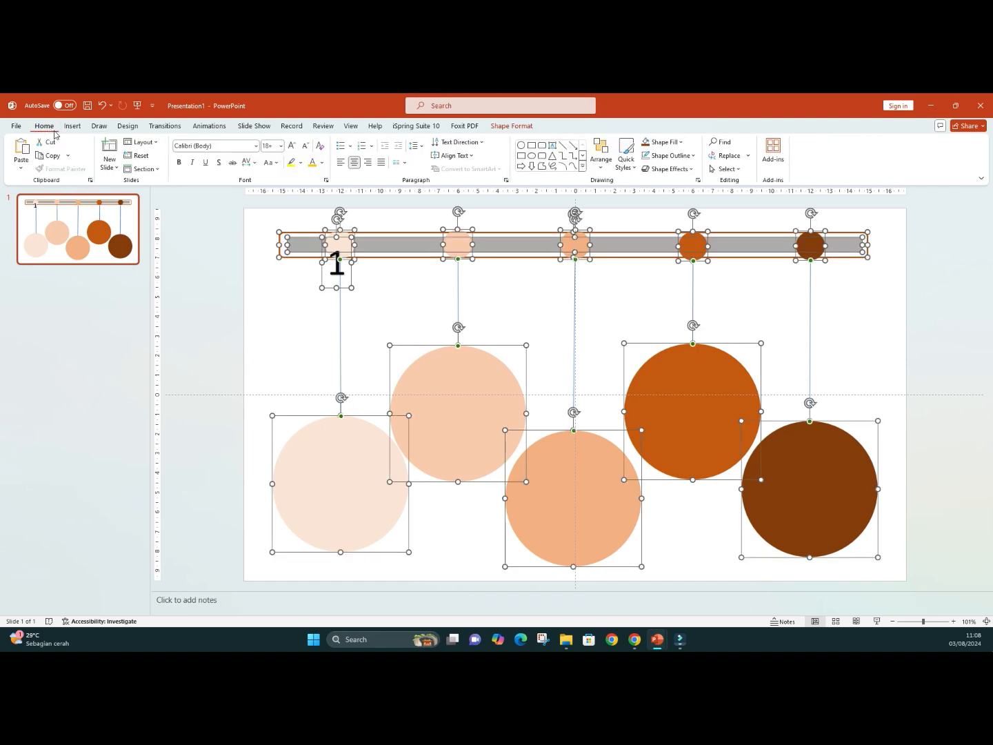
left_click(337, 266)
left_click(218, 222)
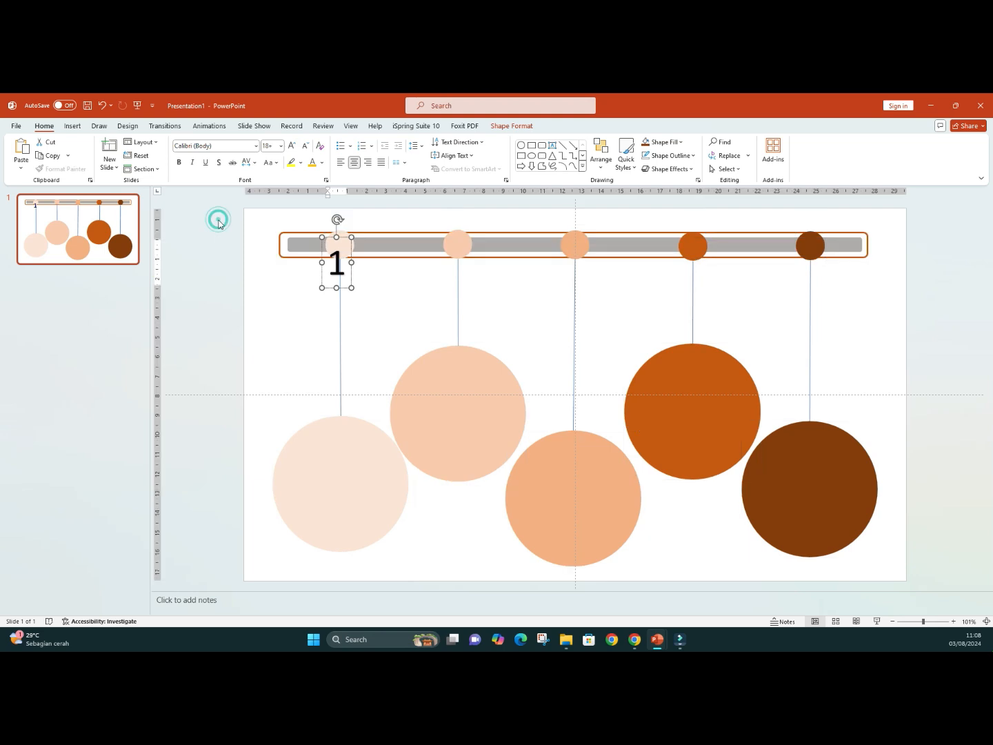
left_click(337, 271)
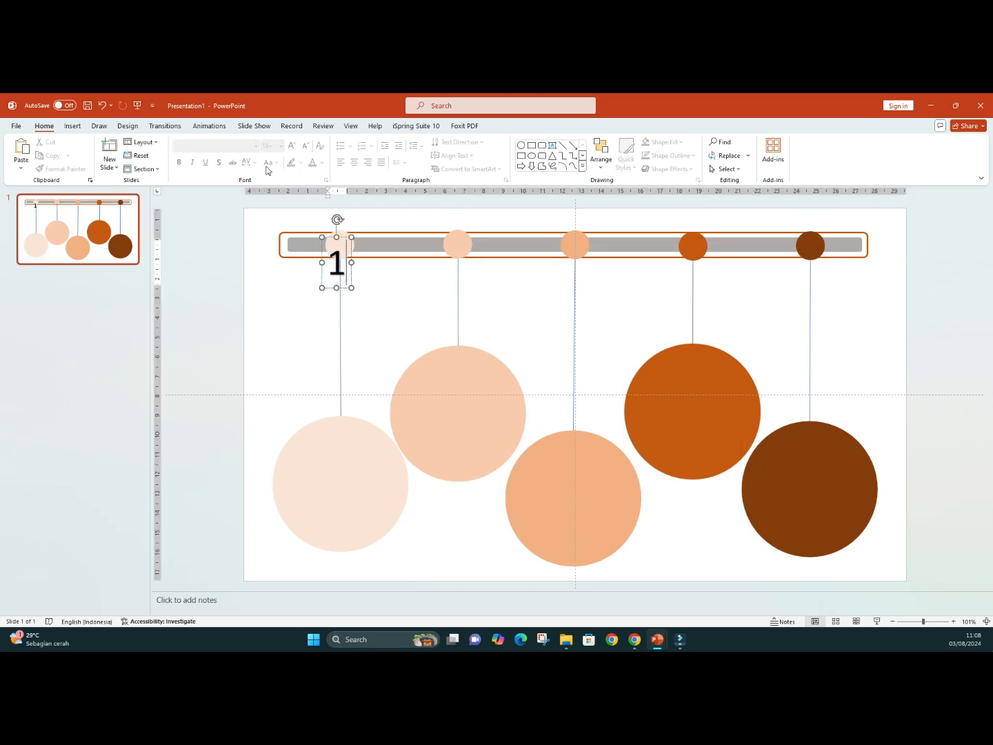
left_click(334, 256)
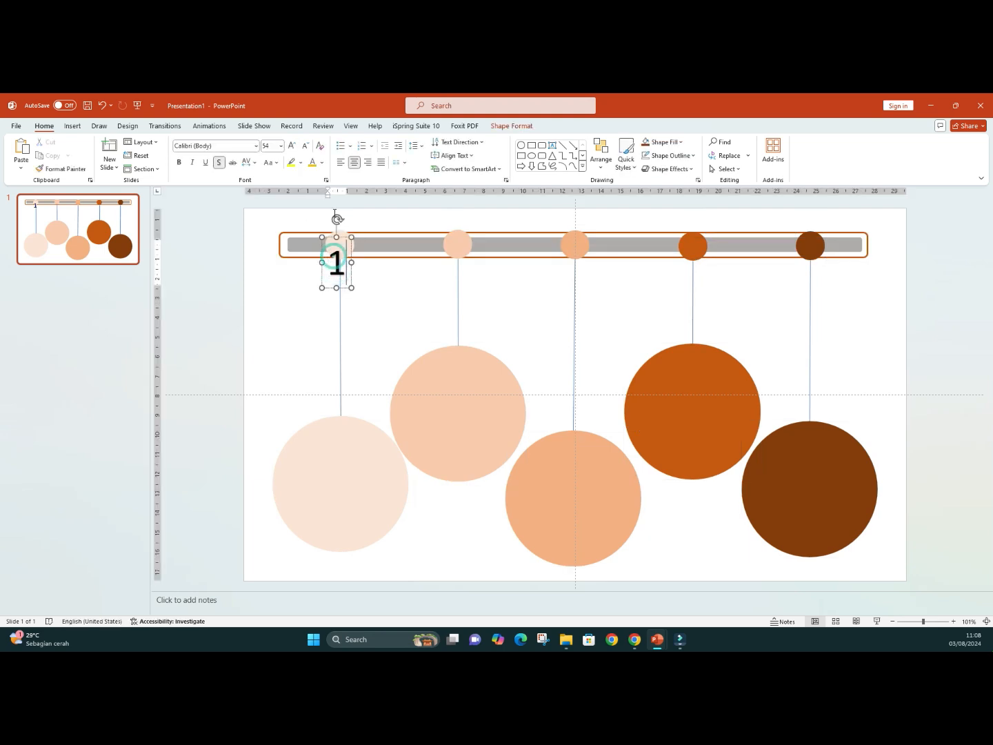
double_click(336, 261)
left_click(304, 148)
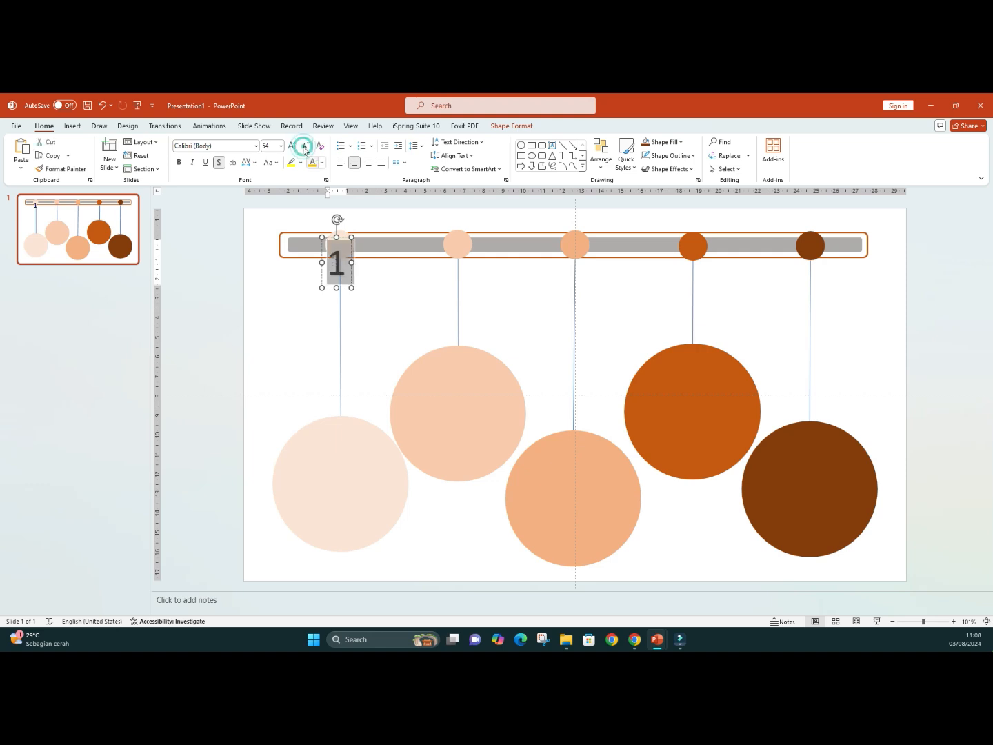
left_click(304, 147)
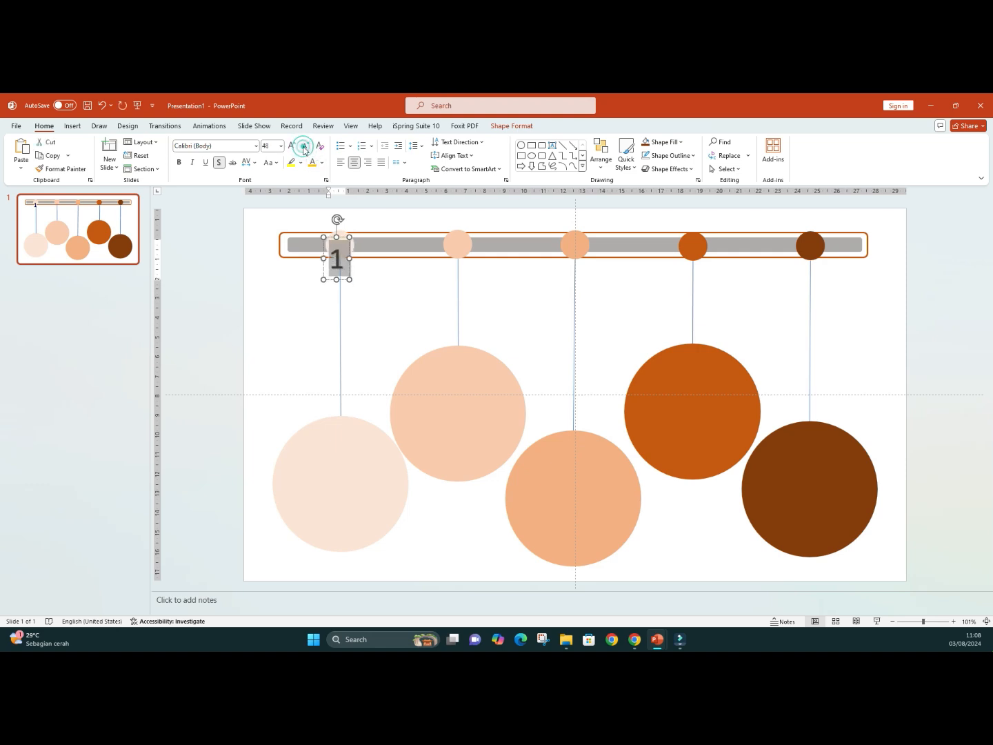
Step: Centre the WordArt number 1 on the first small circle
left_click(345, 240)
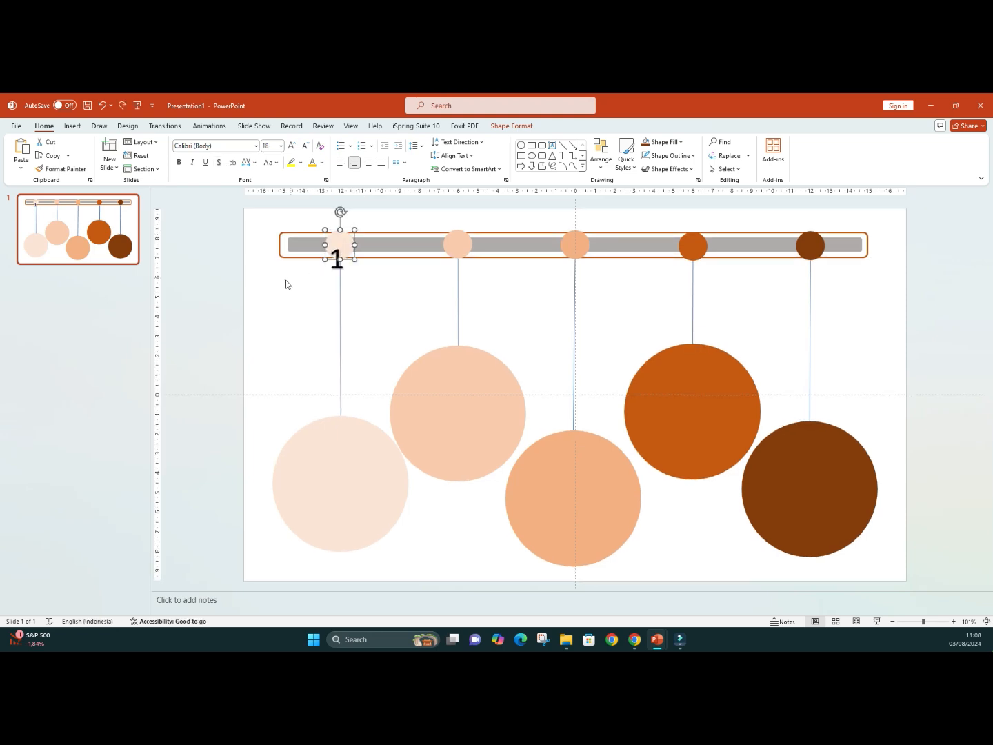
left_click(285, 280)
left_click(336, 265)
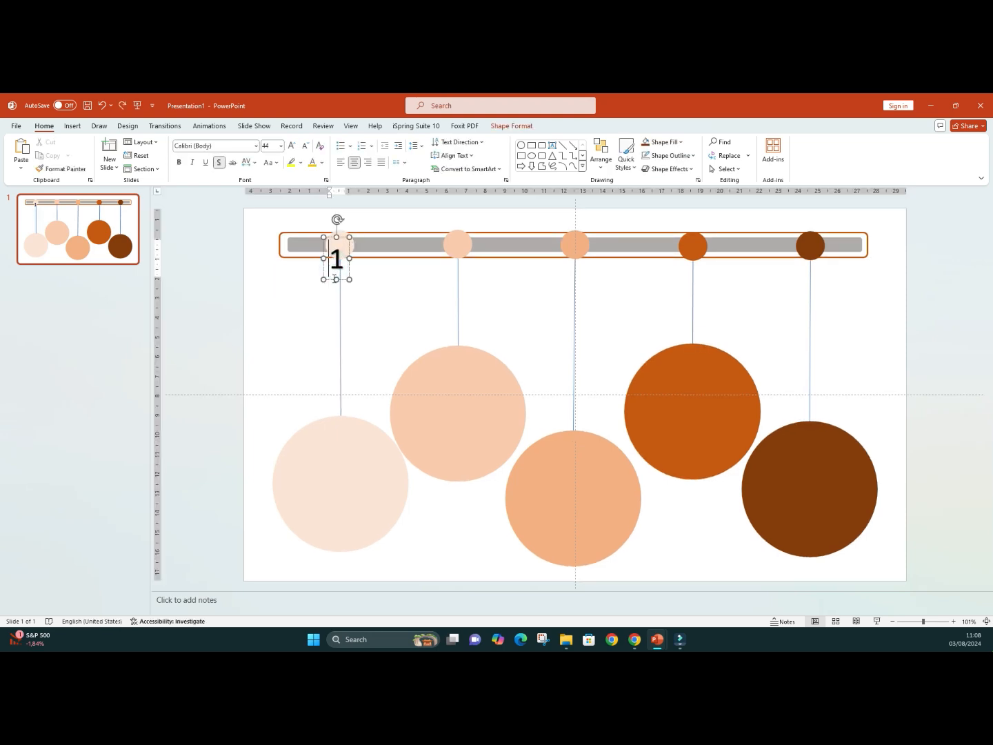
left_click(332, 279)
left_click_drag(331, 279, 333, 262)
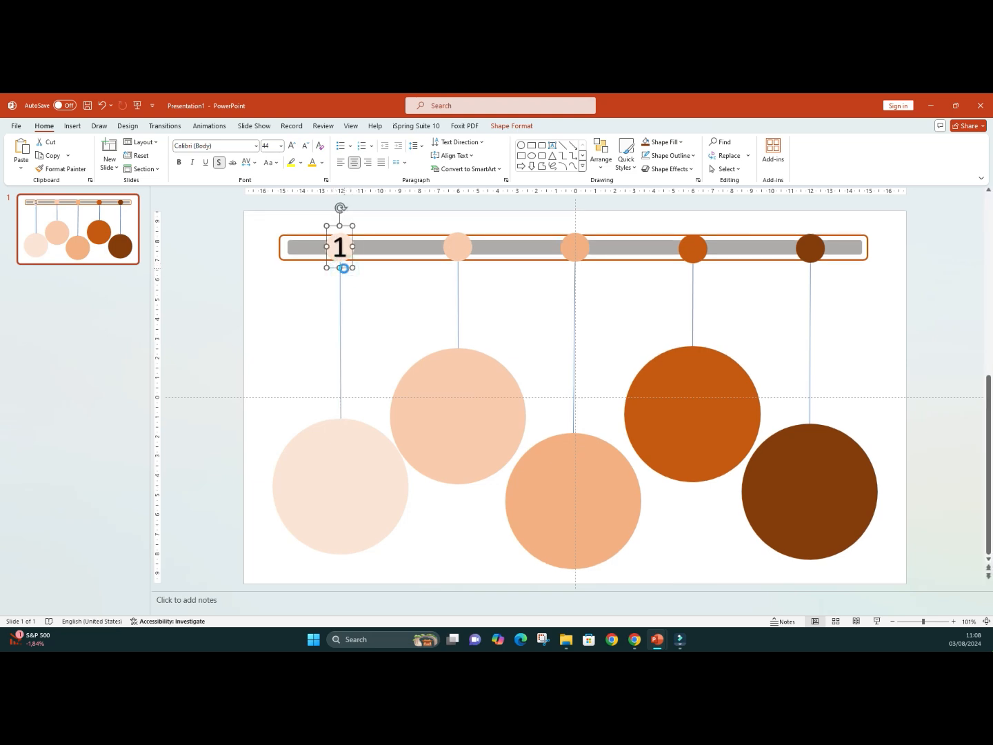
Step: Make four duplicates of the WordArt number 1
key("ctrl+d")
key("ctrl+d")
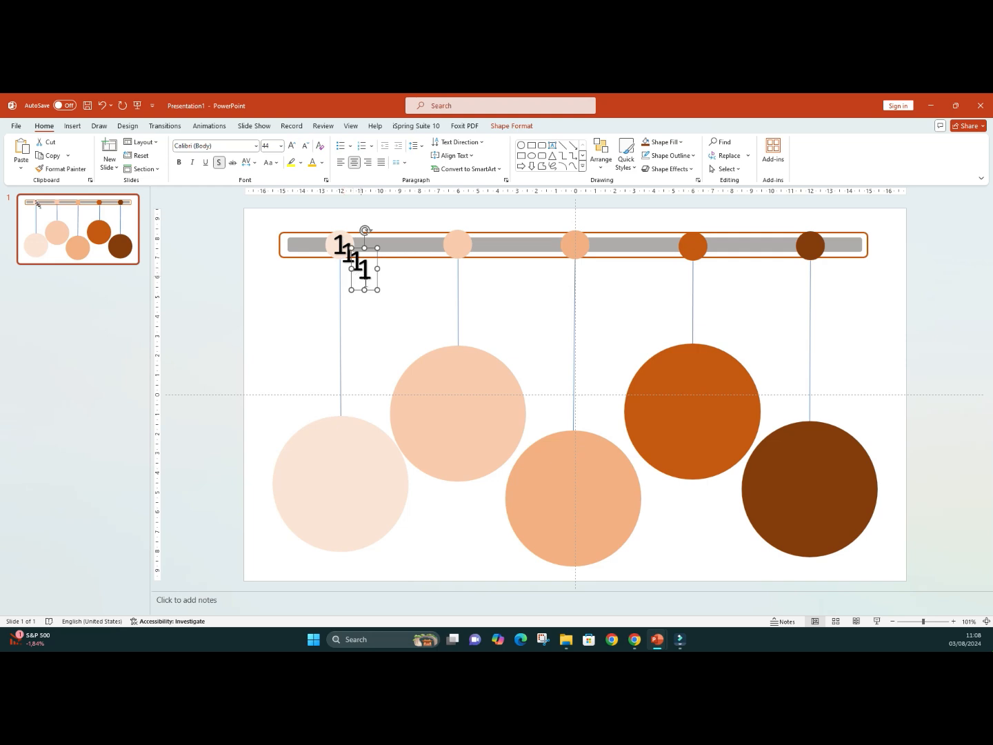
key("ctrl+d")
Step: Place copies of the number on the fifth and fourth small circles and select the next copy
left_click_drag(376, 297, 815, 264)
left_click(362, 283)
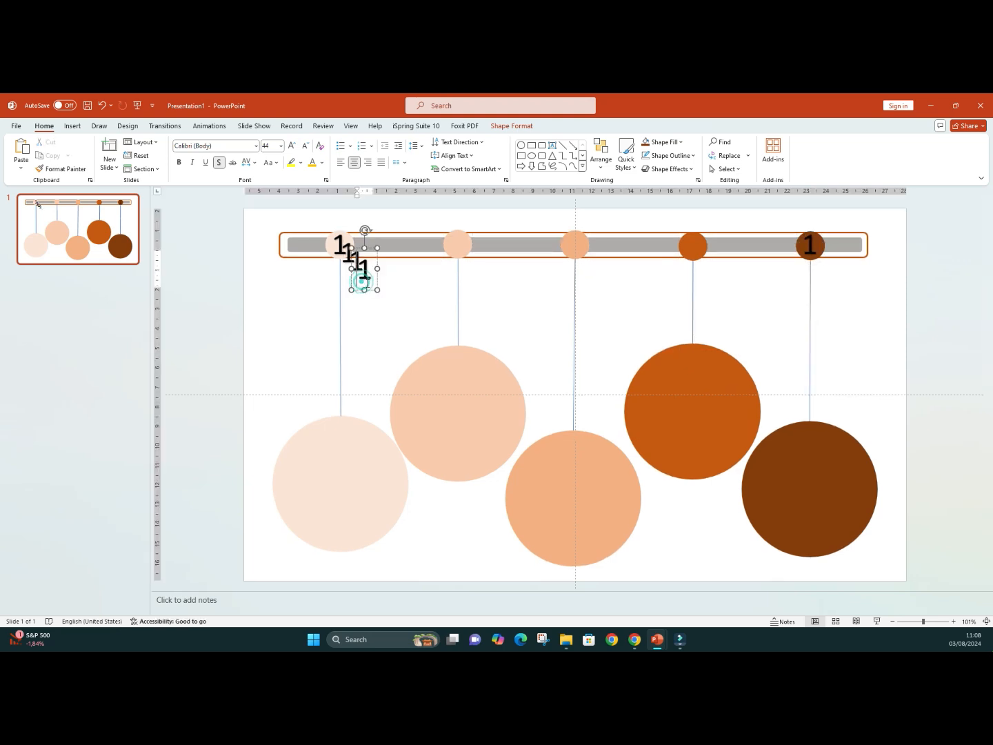
left_click_drag(369, 289, 696, 267)
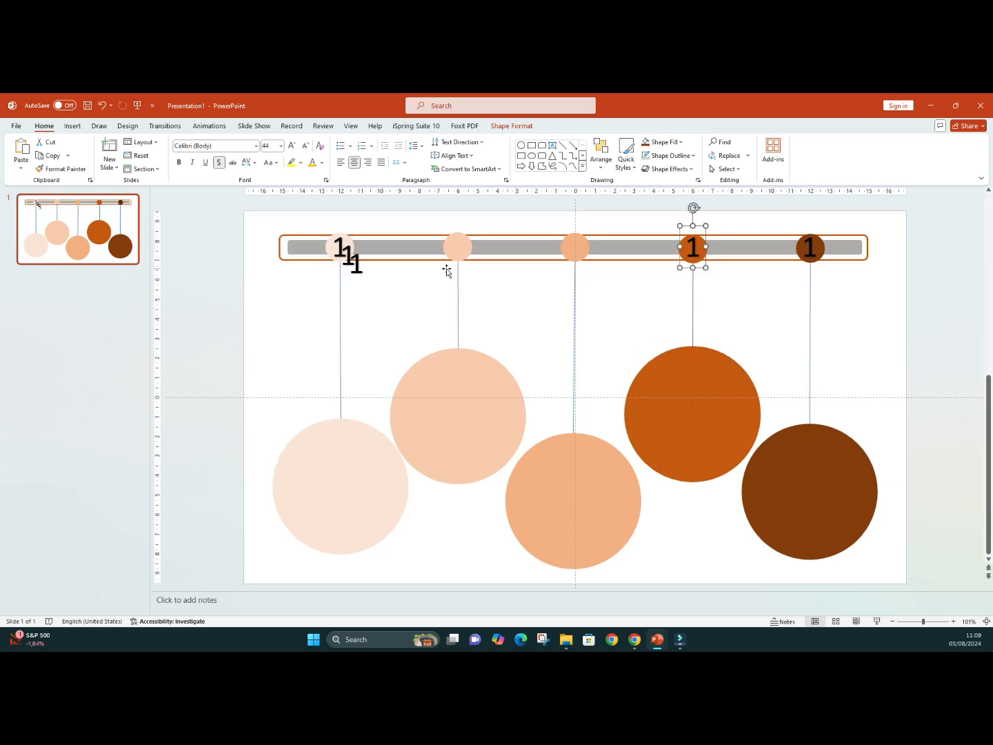
left_click(361, 273)
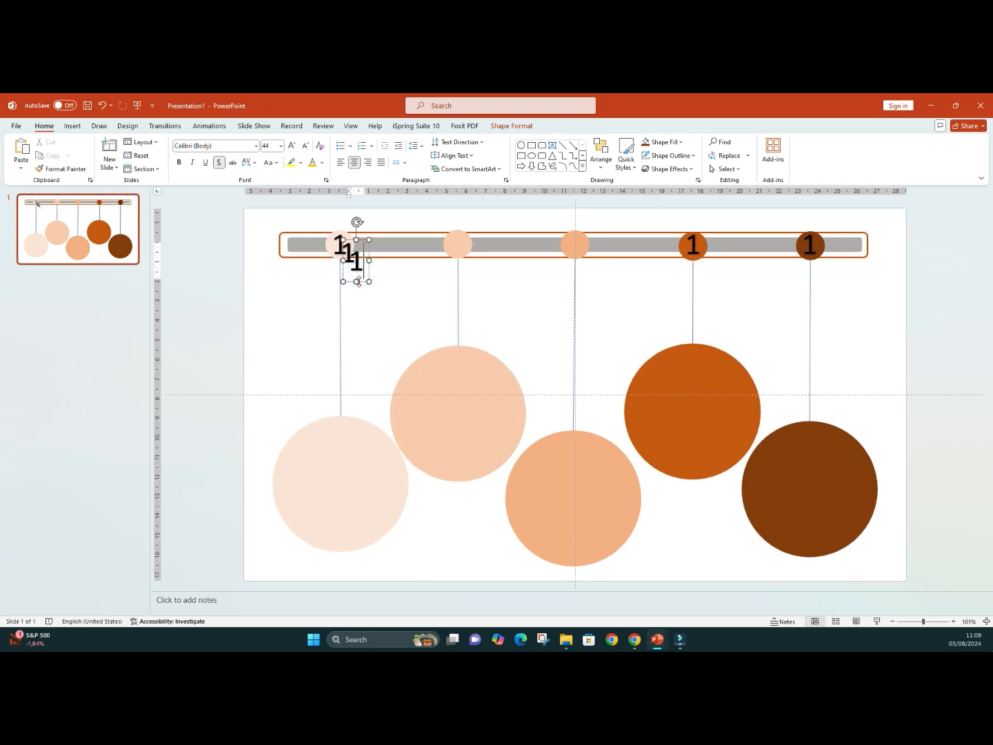